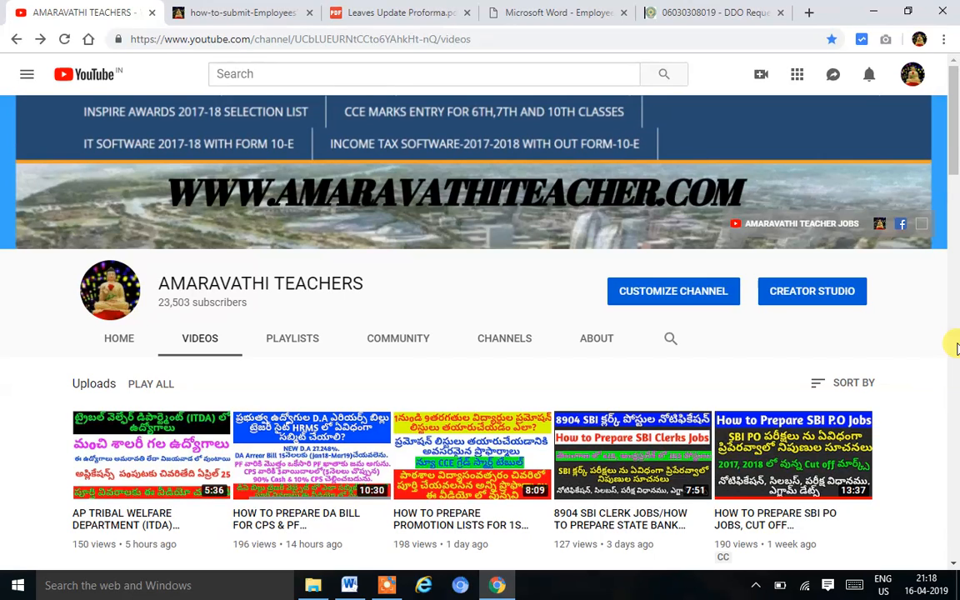
# Switch from the AMARAVATHI TEACHERS YouTube page to the 'how-to-submit-Employees' leave balance article
pyautogui.click(234, 15)
# Scroll the article down to the Leave Balance Entry introduction and its leave-category list
pyautogui.moveTo(803, 86)
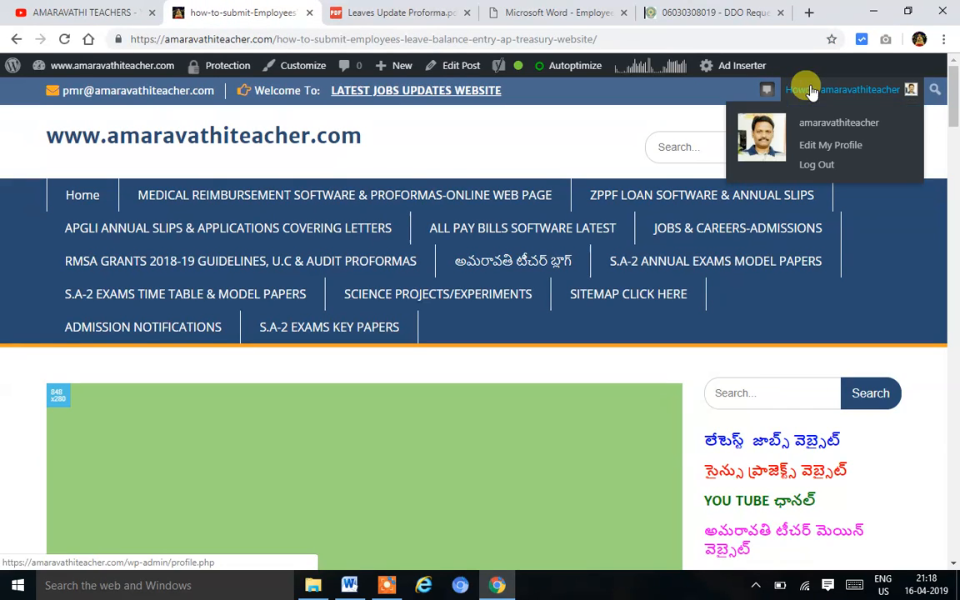
pyautogui.click(956, 152)
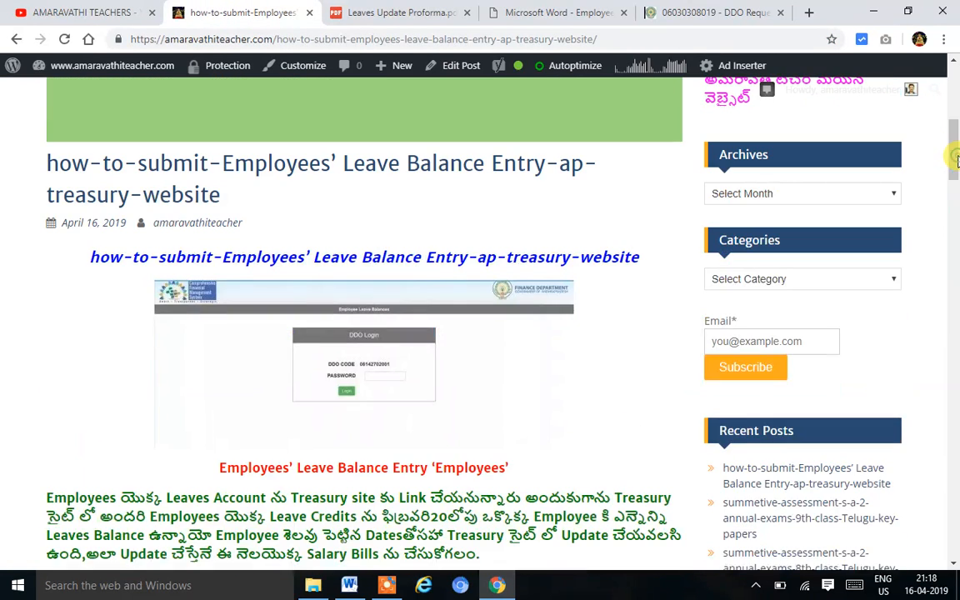
pyautogui.click(956, 78)
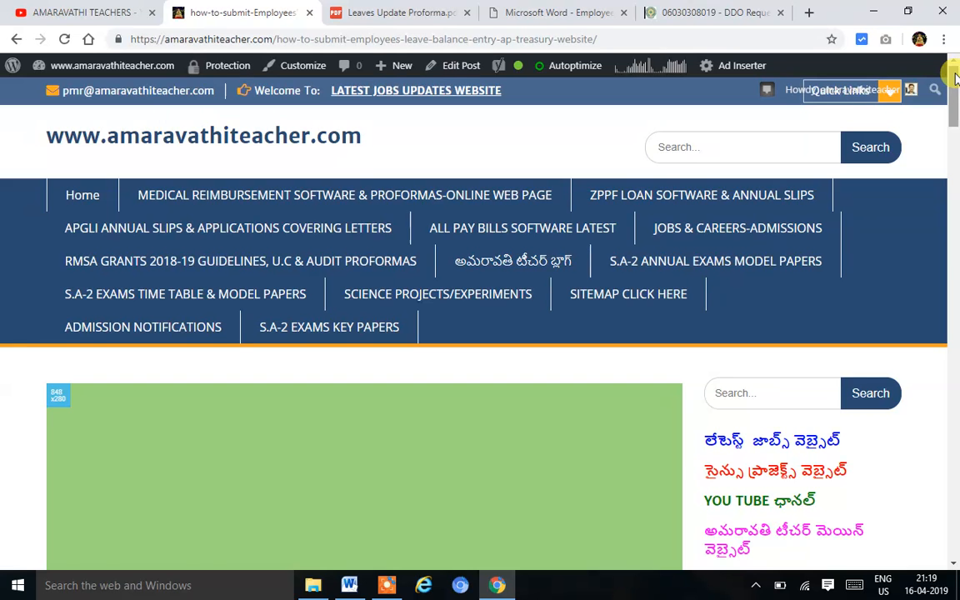
pyautogui.scroll(-3, 957, 77)
pyautogui.scroll(-2, 448, 317)
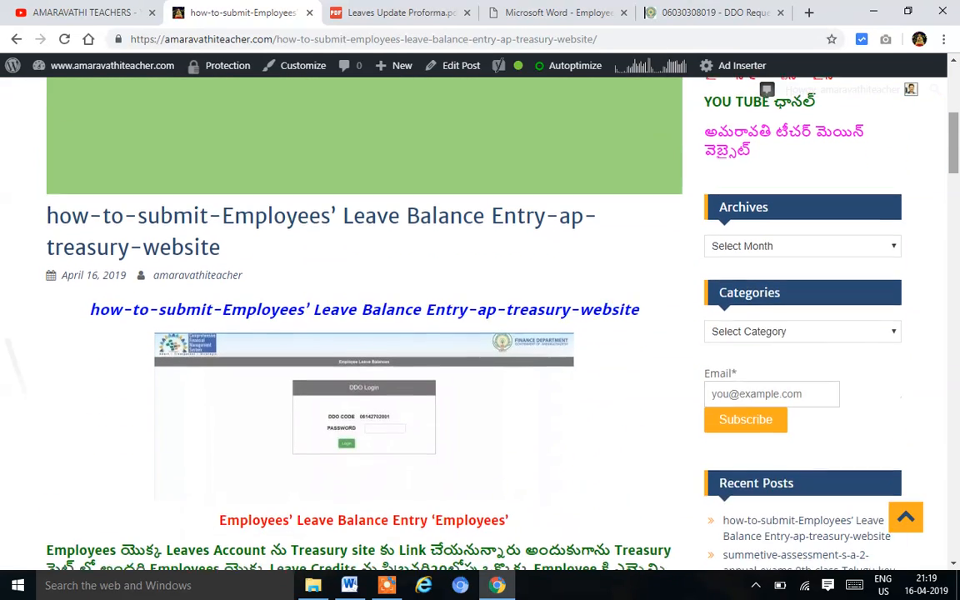
pyautogui.scroll(-1, 448, 317)
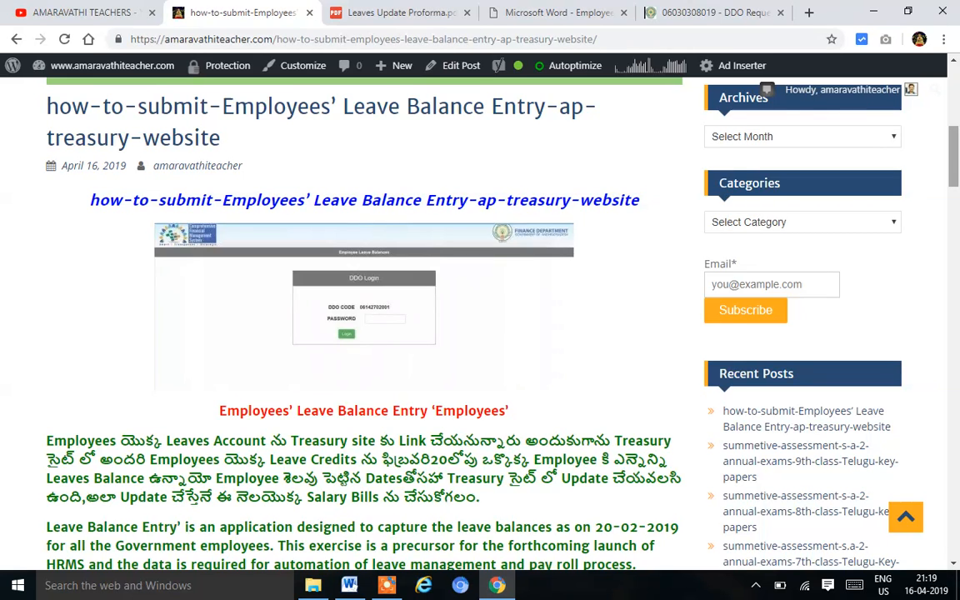
pyautogui.scroll(-2, 767, 89)
pyautogui.scroll(-1, 767, 90)
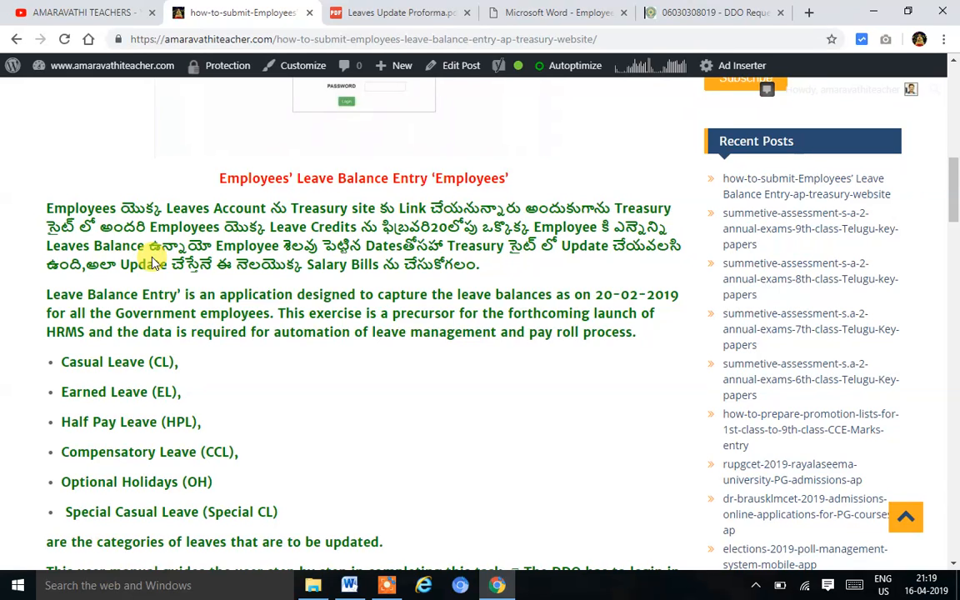
# Read through the article's per-leave-type, column-by-column entry instructions
pyautogui.scroll(-1, 152, 262)
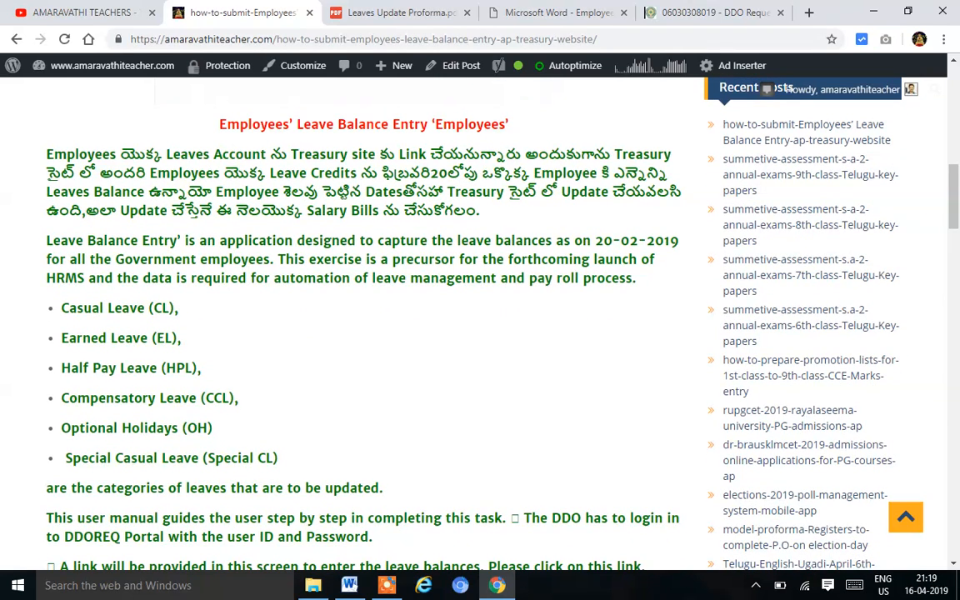
pyautogui.scroll(-1, 367, 317)
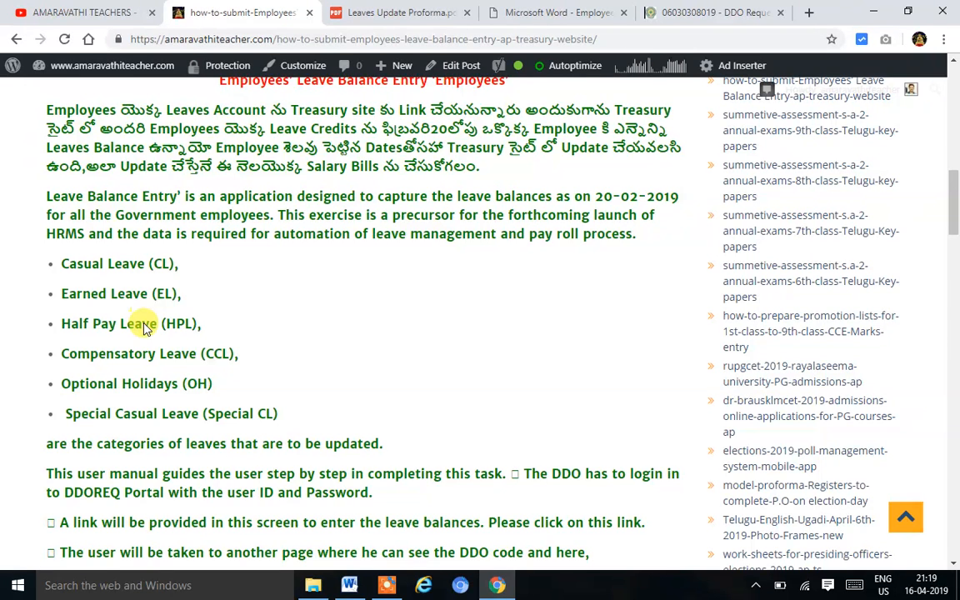
pyautogui.scroll(-1, 129, 290)
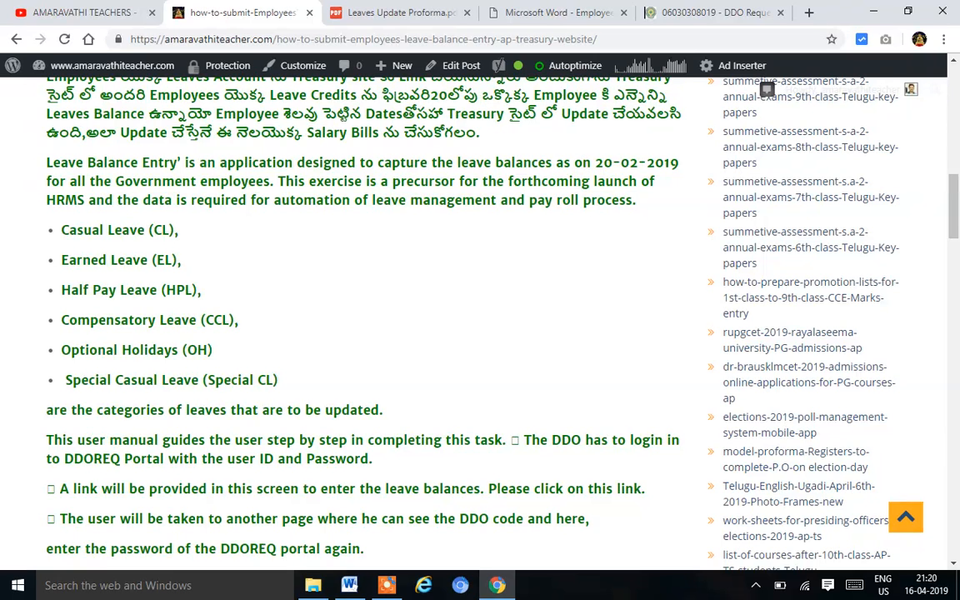
pyautogui.scroll(-1, 589, 176)
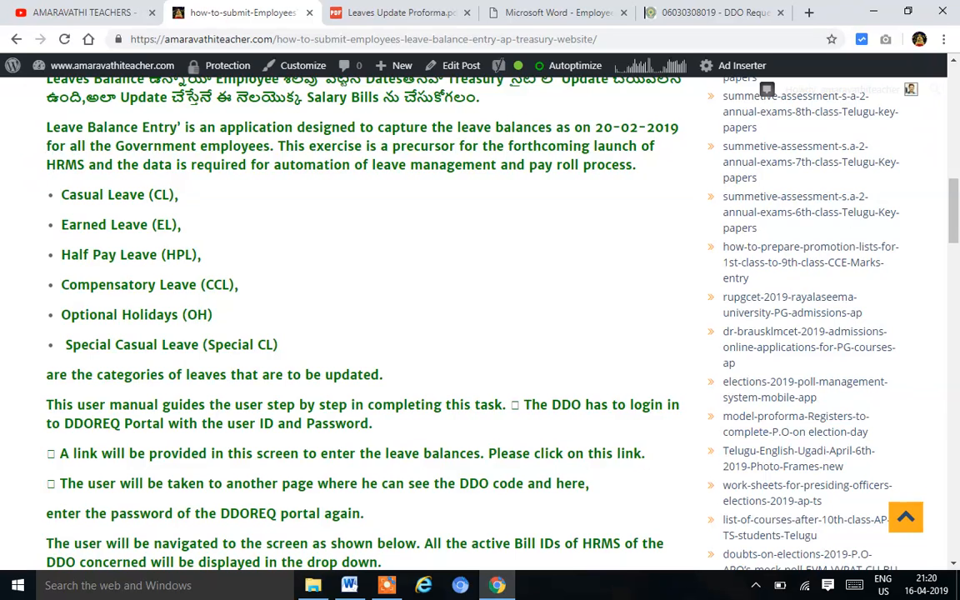
pyautogui.scroll(-1, 452, 317)
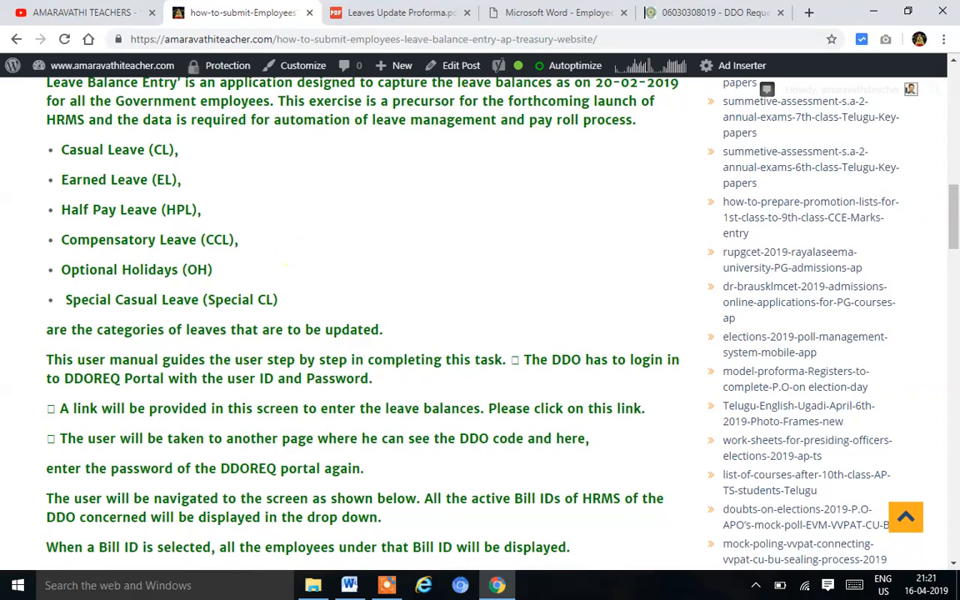
pyautogui.scroll(-4, 291, 256)
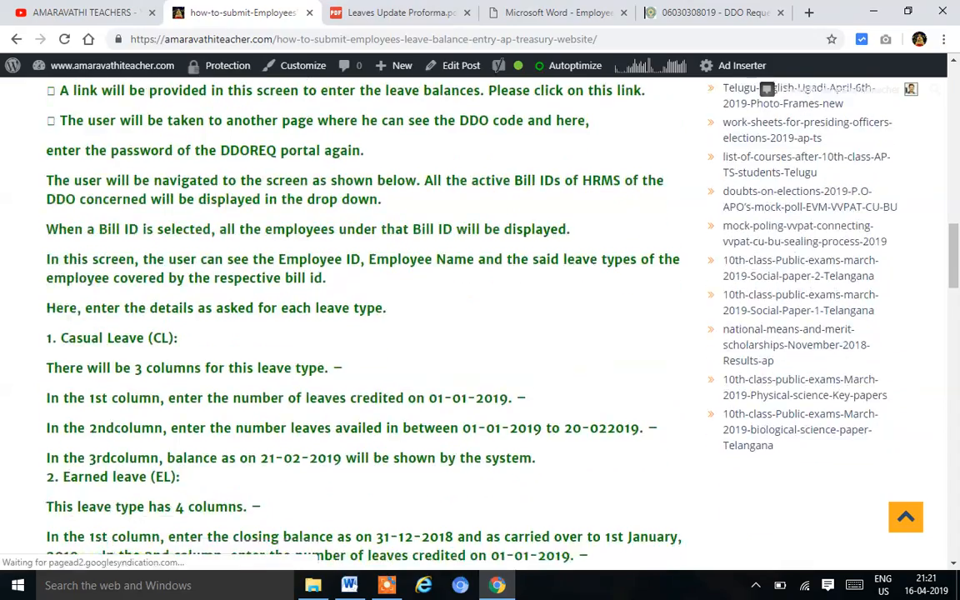
pyautogui.scroll(-2, 360, 233)
pyautogui.scroll(-4, 497, 279)
# Bring up the Leaves Update Proforma PDF, the Leave Account Statement as on 20.02.2019
pyautogui.scroll(-9, 450, 316)
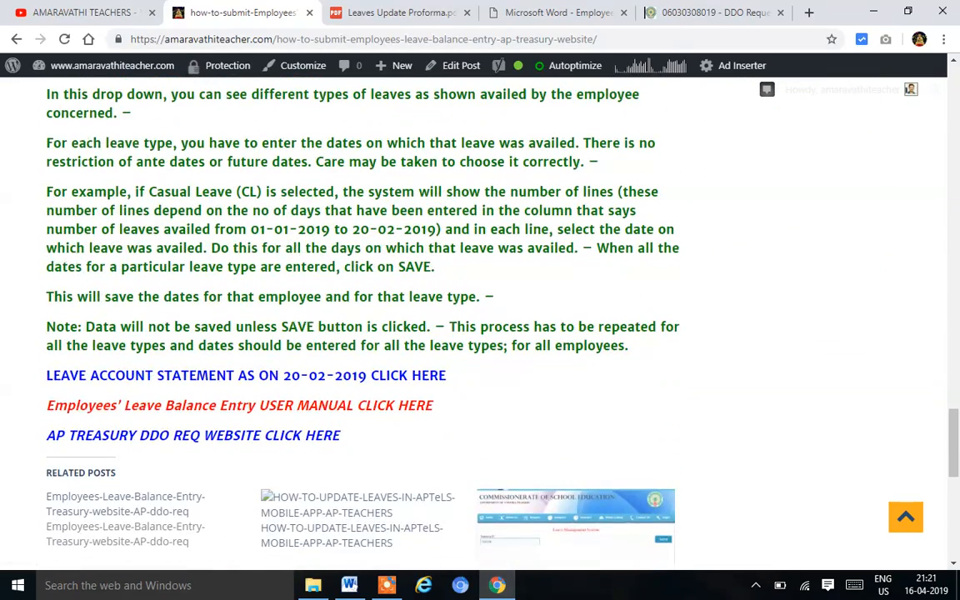
pyautogui.scroll(5, 450, 317)
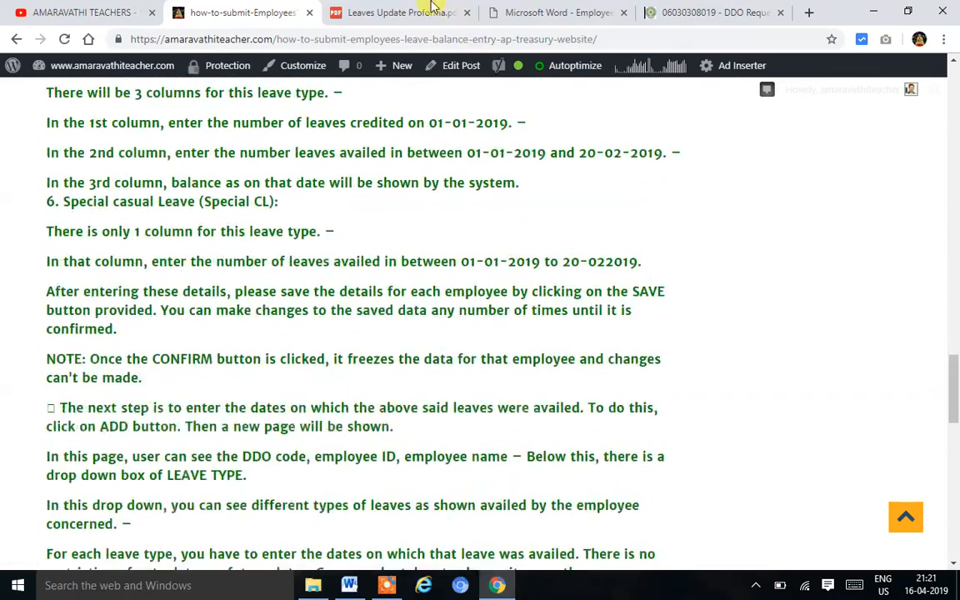
pyautogui.click(419, 7)
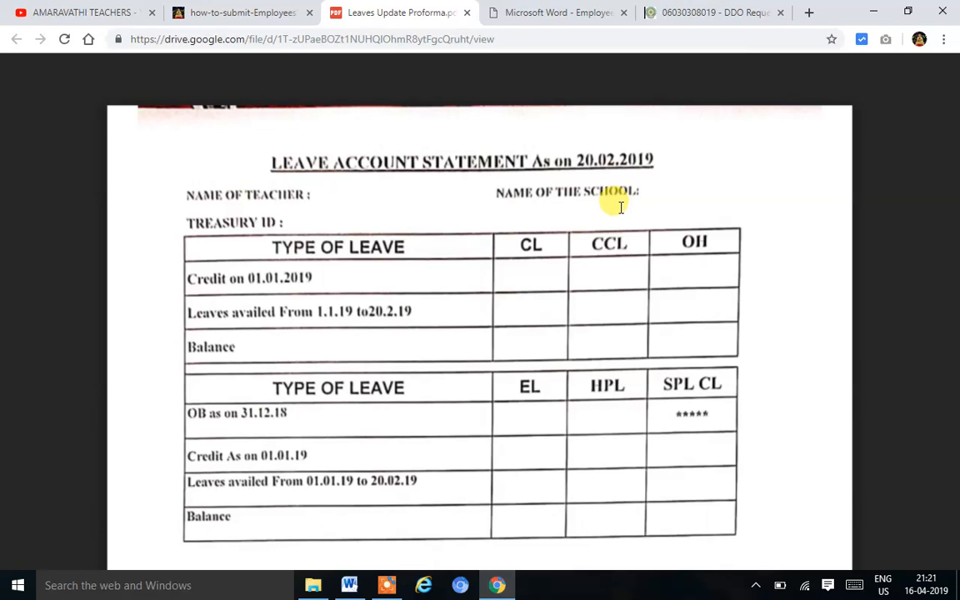
pyautogui.scroll(-1, 83, 433)
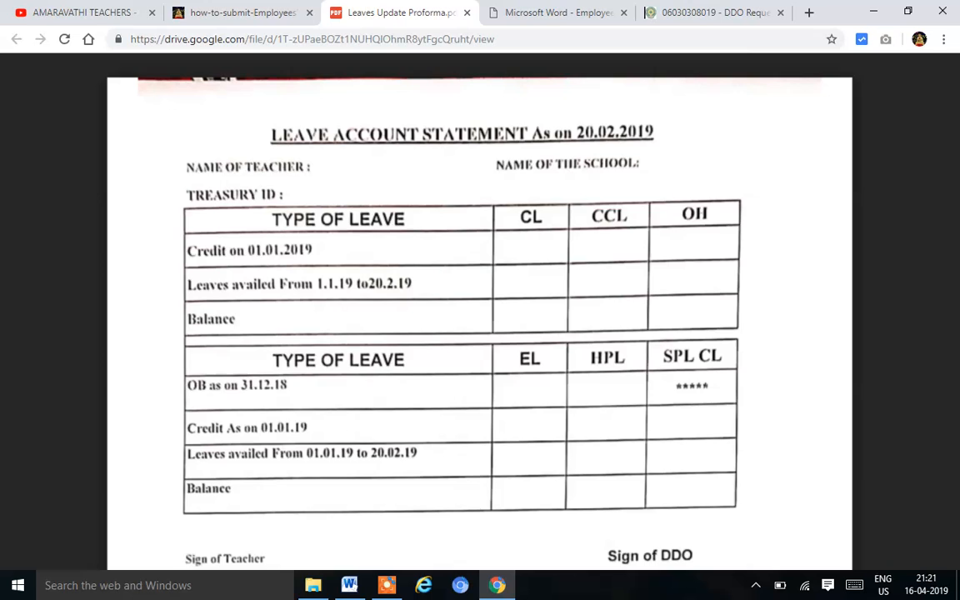
pyautogui.scroll(-2, 422, 279)
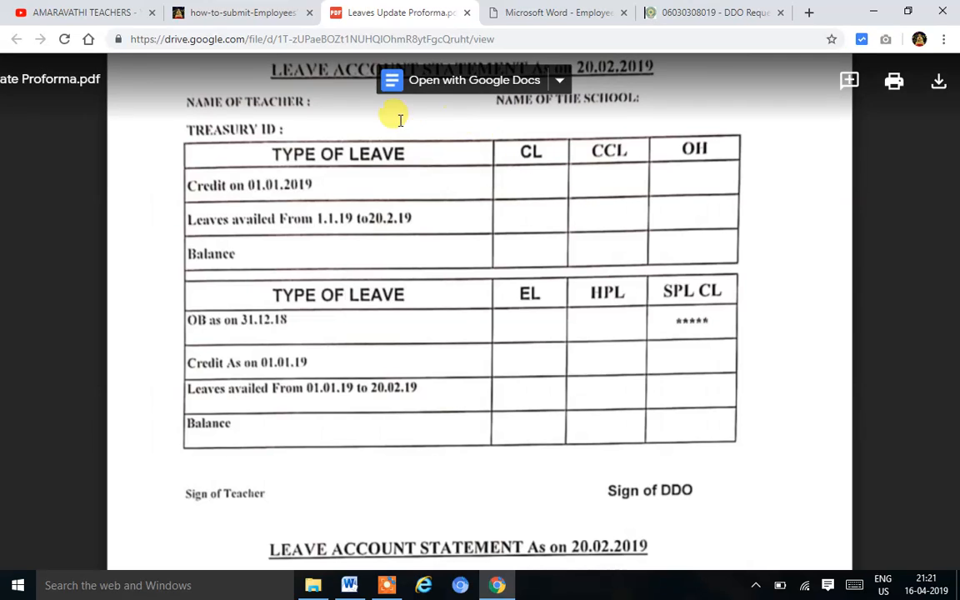
pyautogui.scroll(2, 283, 115)
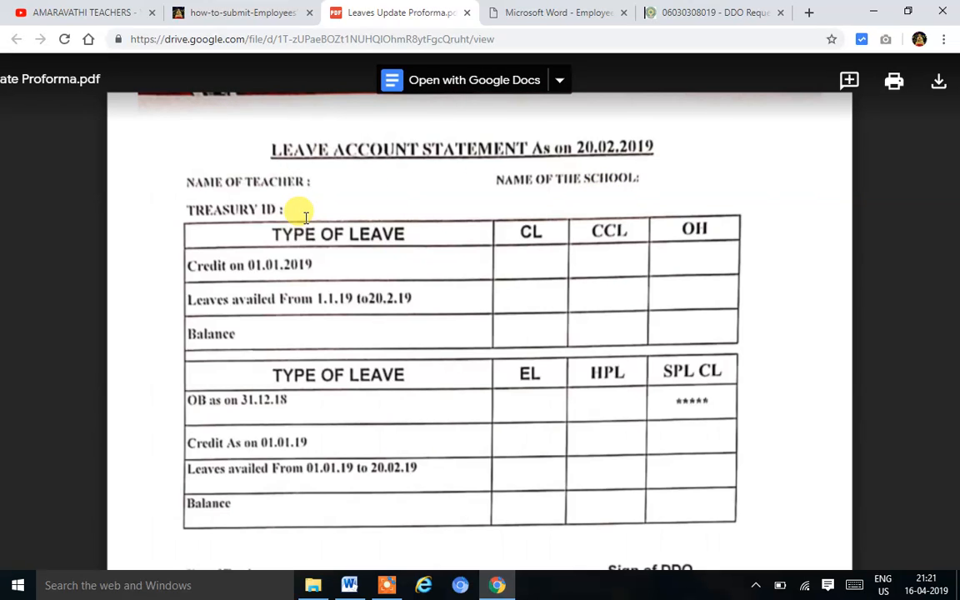
pyautogui.scroll(-1, 306, 215)
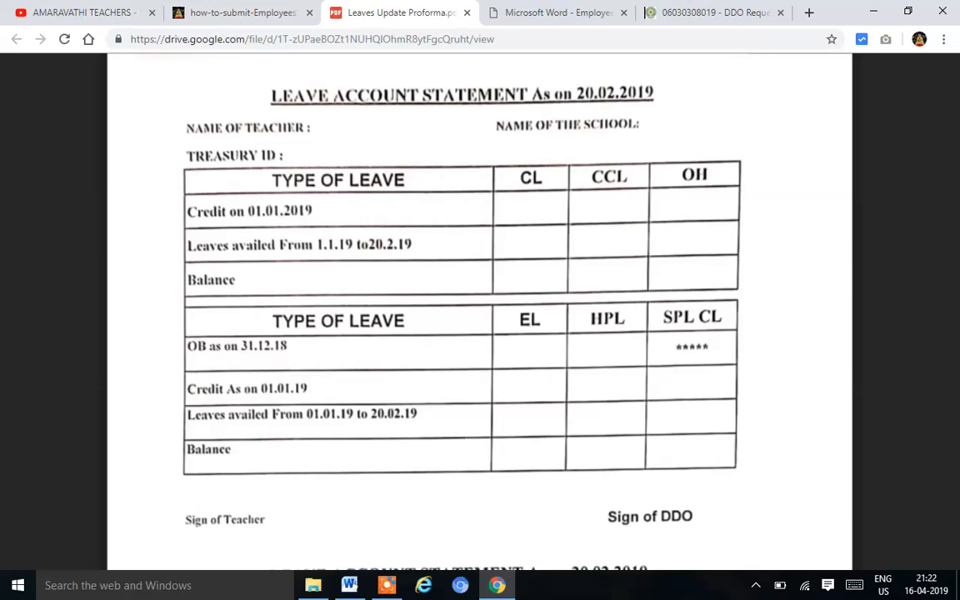
pyautogui.scroll(-1, 455, 249)
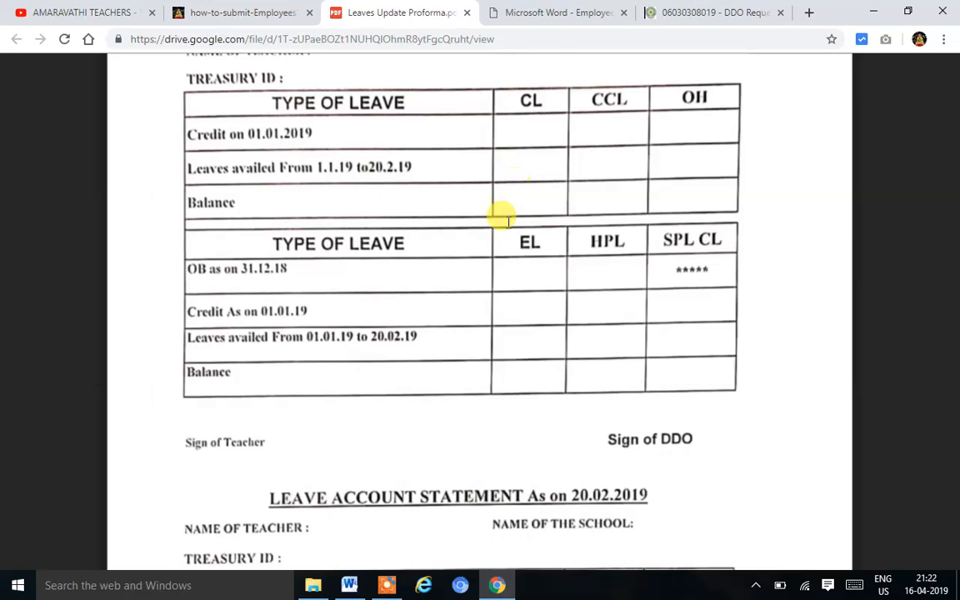
pyautogui.scroll(-2, 525, 289)
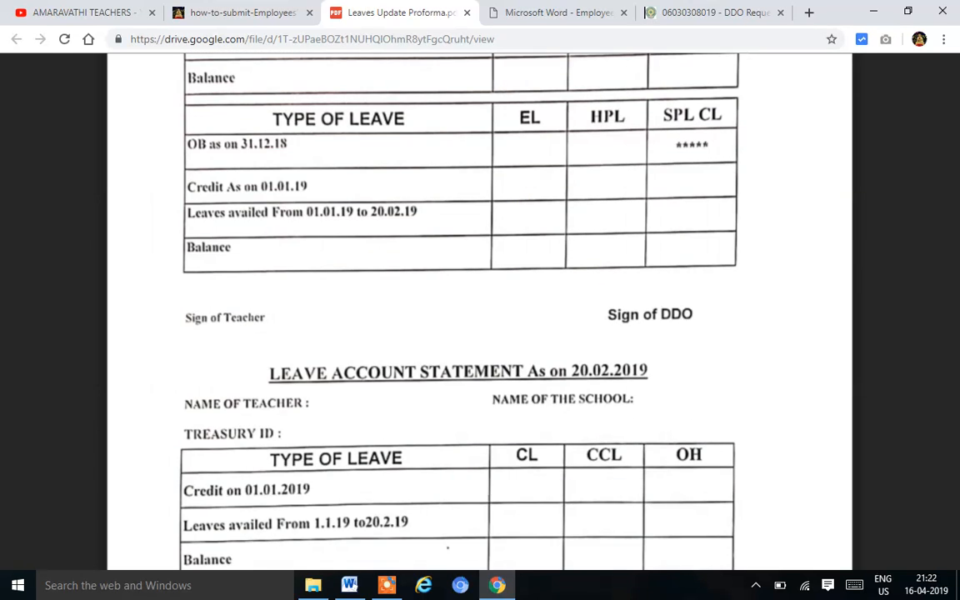
pyautogui.scroll(-1, 481, 308)
pyautogui.scroll(2, 481, 309)
pyautogui.scroll(-4, 480, 308)
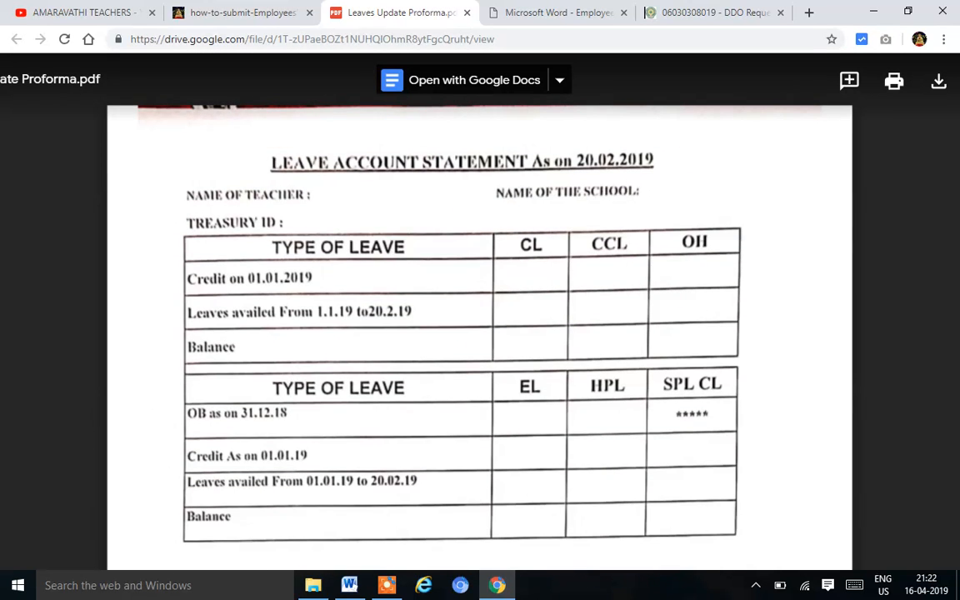
pyautogui.scroll(-1, 480, 309)
pyautogui.scroll(-1, 480, 309)
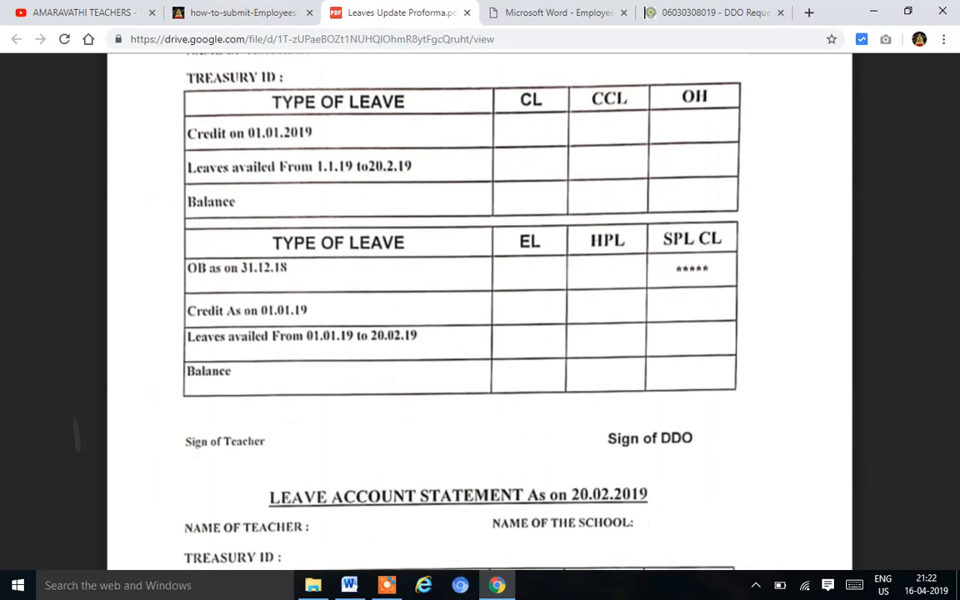
pyautogui.scroll(2, 525, 279)
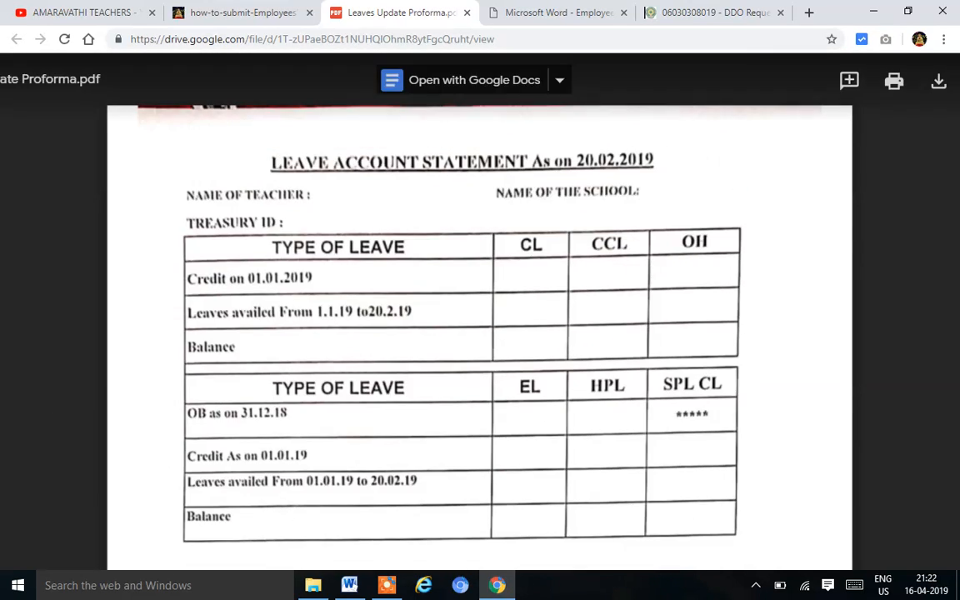
# Open UserManual.pdf and read past the DDO Login and Bill ID screenshots to the employee-list step
pyautogui.click(560, 10)
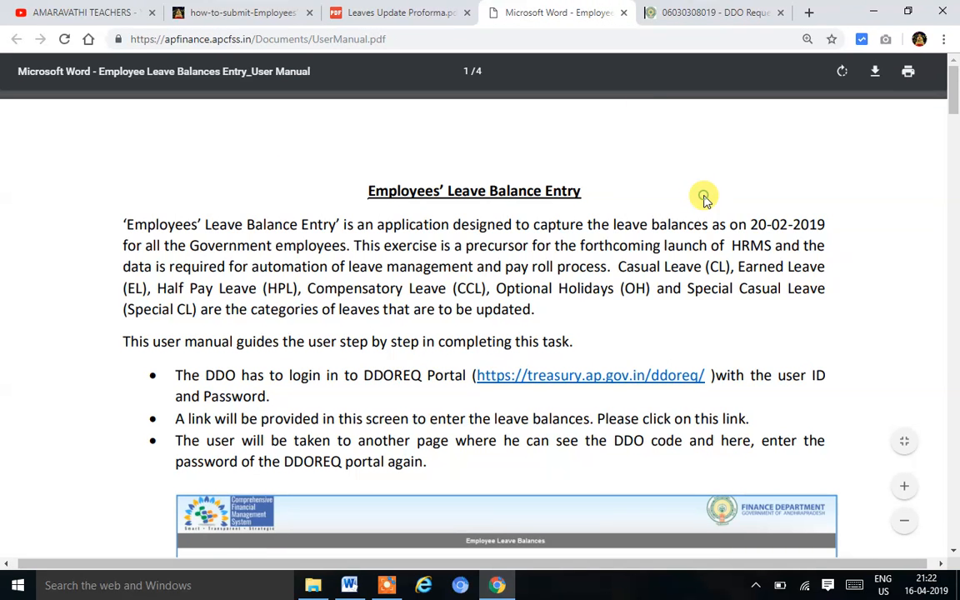
pyautogui.scroll(-3, 66, 392)
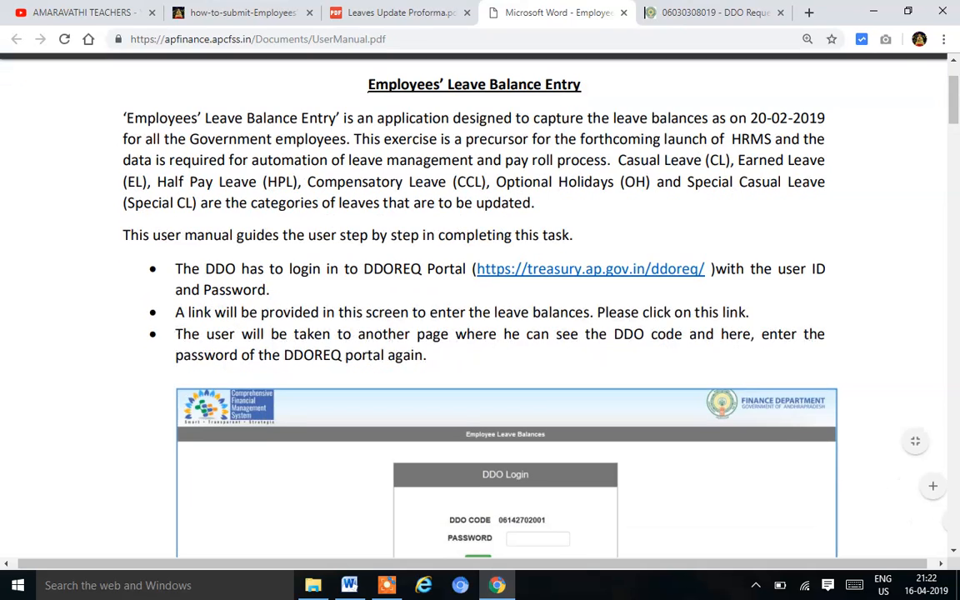
pyautogui.scroll(-5, 73, 416)
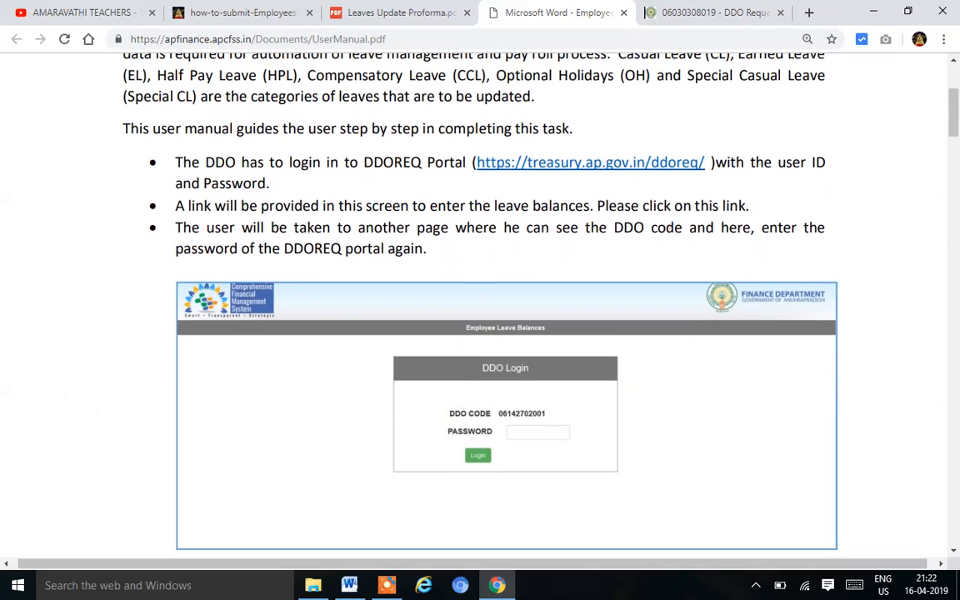
pyautogui.scroll(-1, 480, 300)
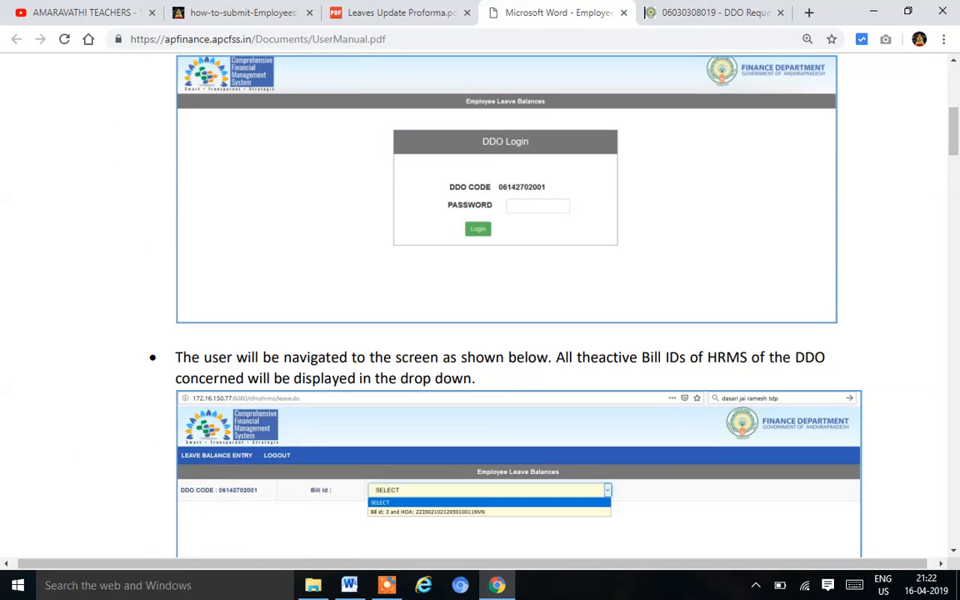
pyautogui.scroll(2, 505, 300)
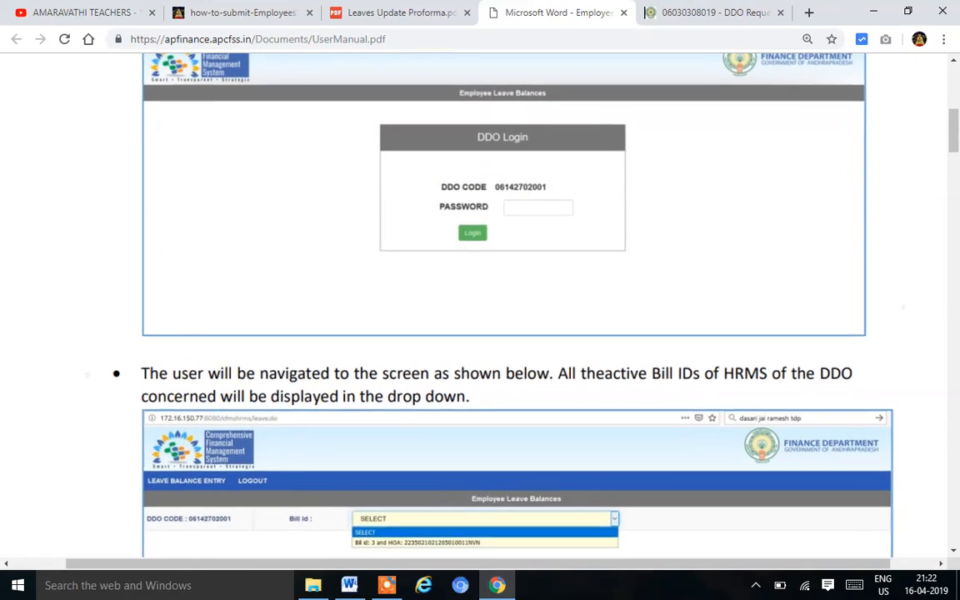
pyautogui.scroll(2, 481, 300)
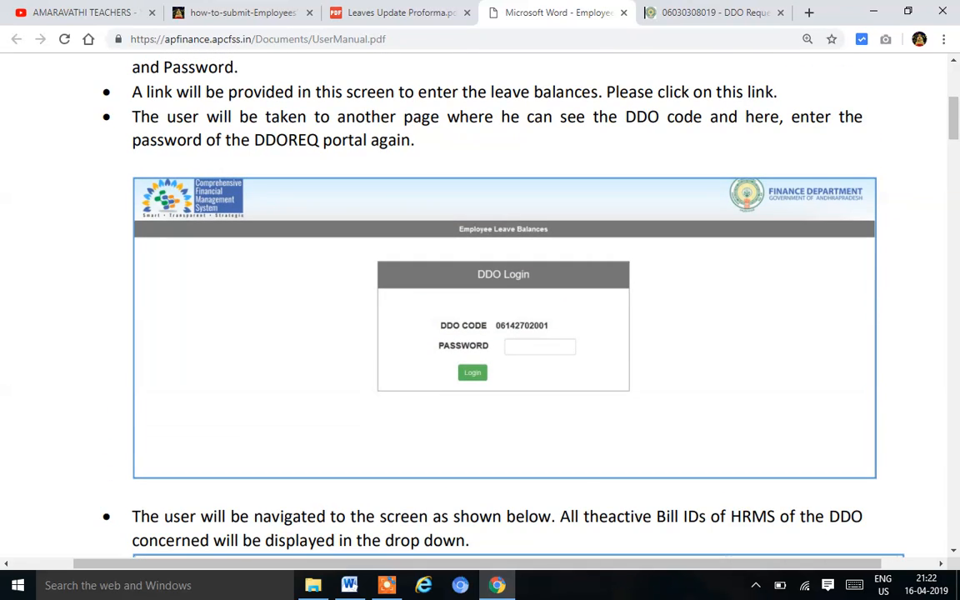
pyautogui.scroll(-1, 481, 300)
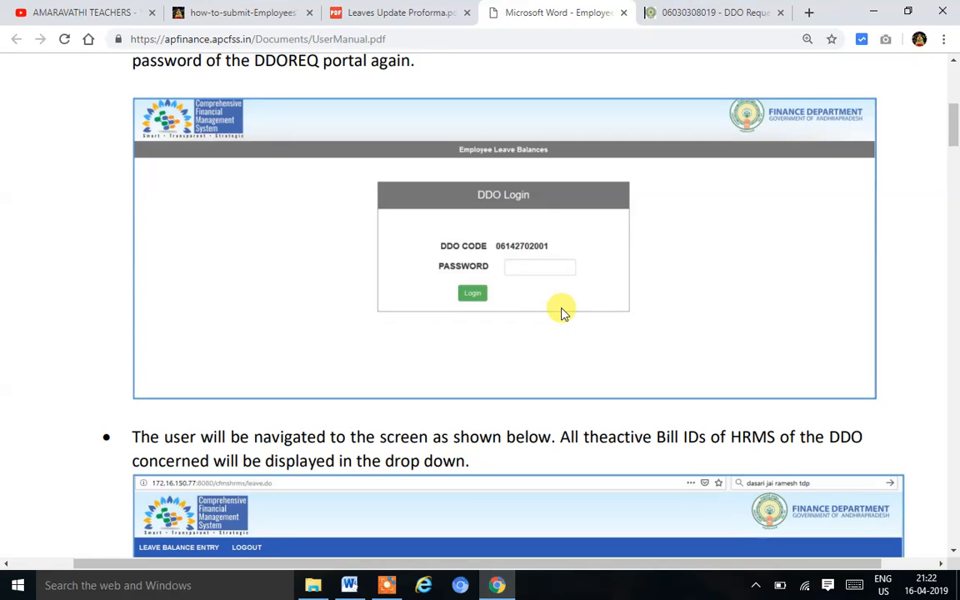
pyautogui.scroll(-4, 562, 313)
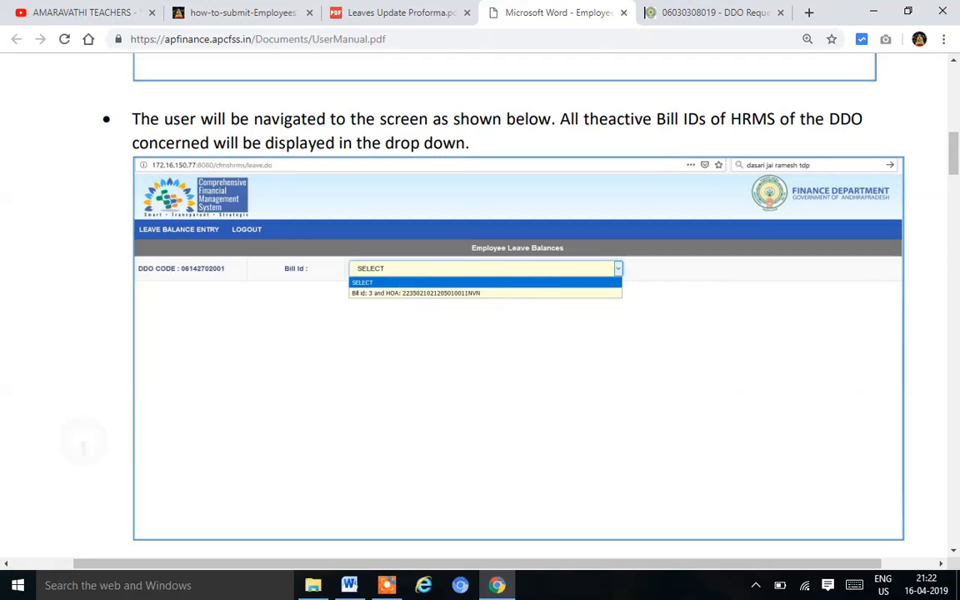
pyautogui.scroll(-1, 517, 317)
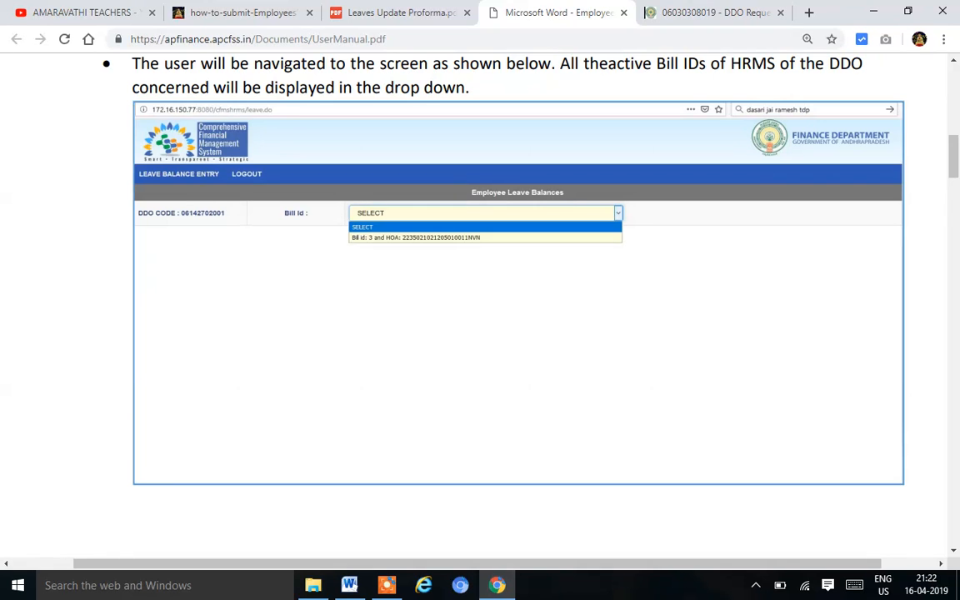
pyautogui.scroll(-6, 481, 300)
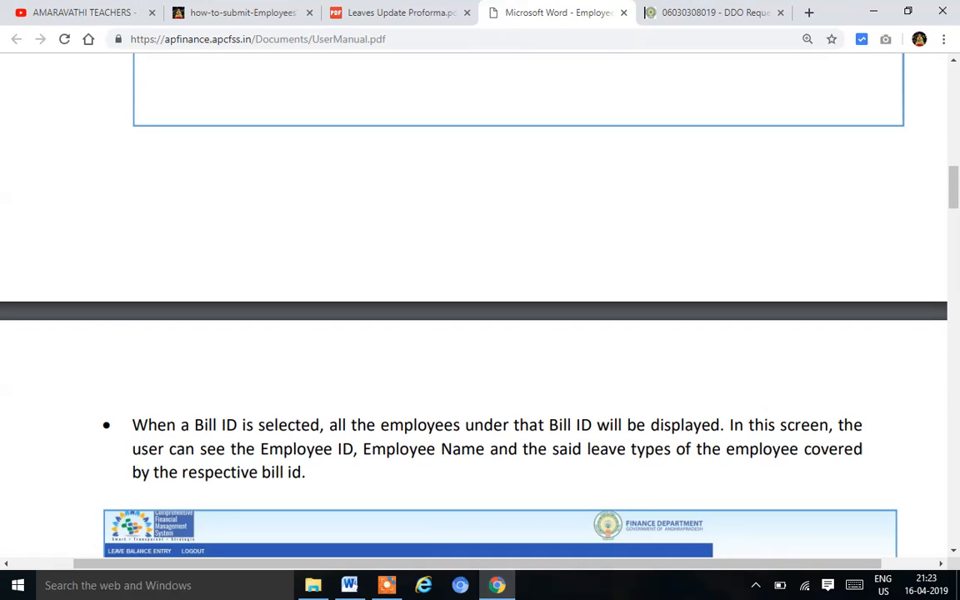
# Read the manual's leave-type, SAVE/CONFIRM, ADD and SUBMIT sections
pyautogui.scroll(-5, 480, 300)
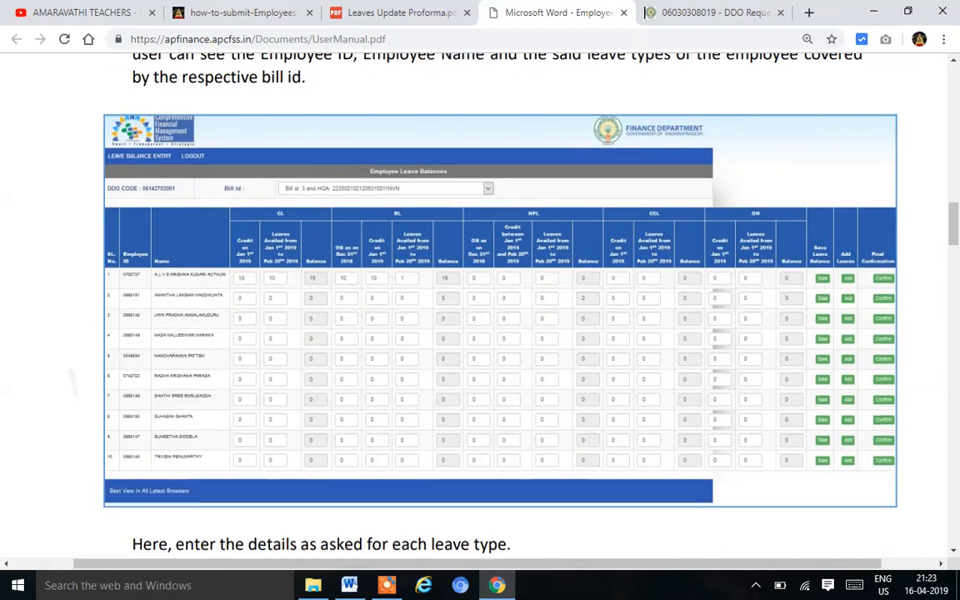
pyautogui.scroll(1, 480, 300)
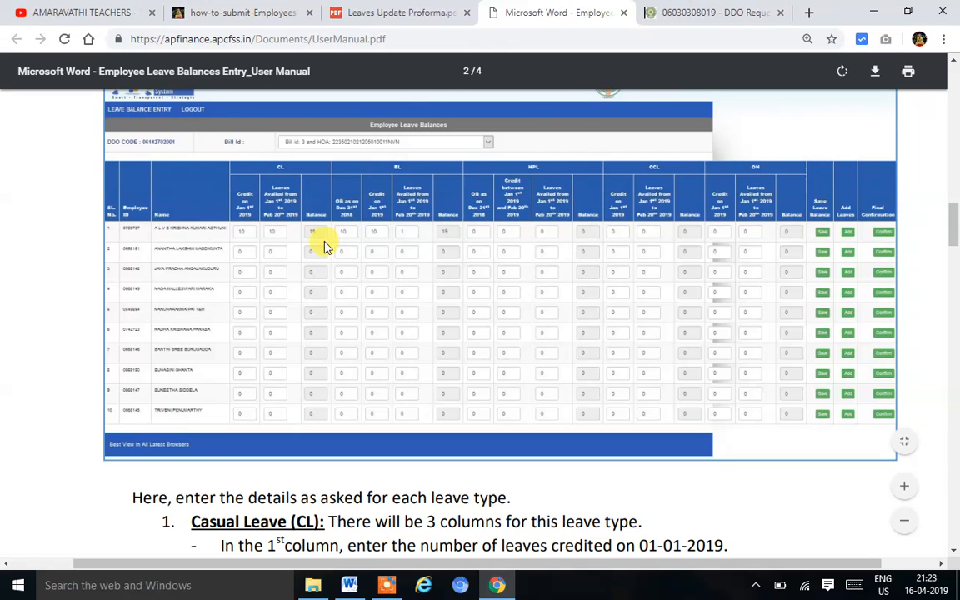
pyautogui.scroll(-3, 77, 390)
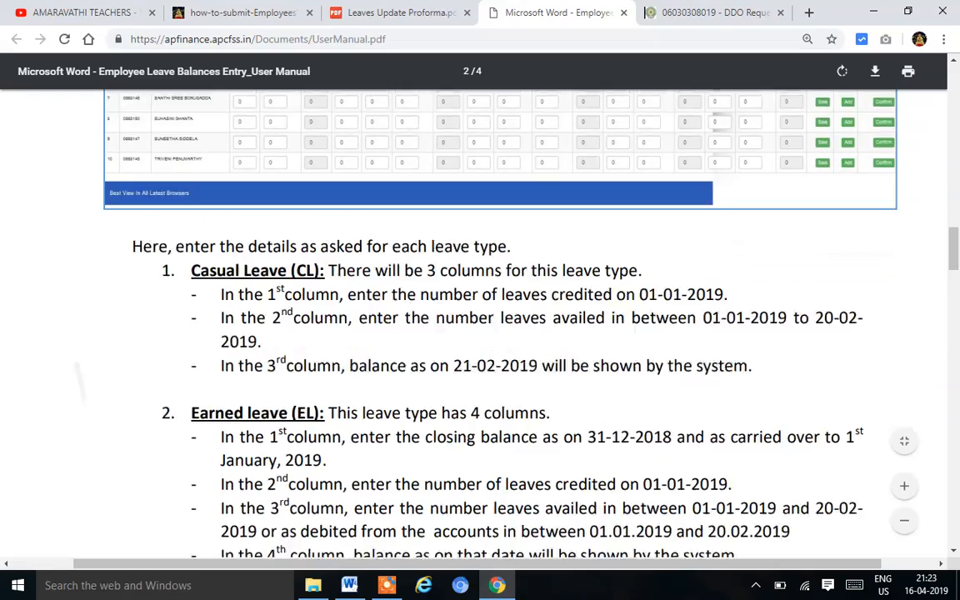
pyautogui.scroll(-3, 358, 285)
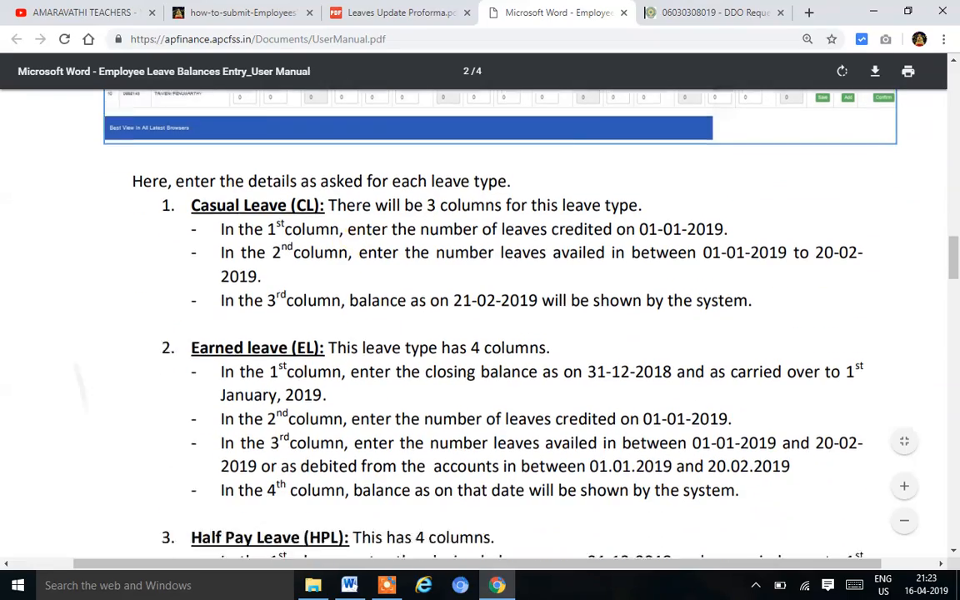
pyautogui.scroll(-3, 480, 308)
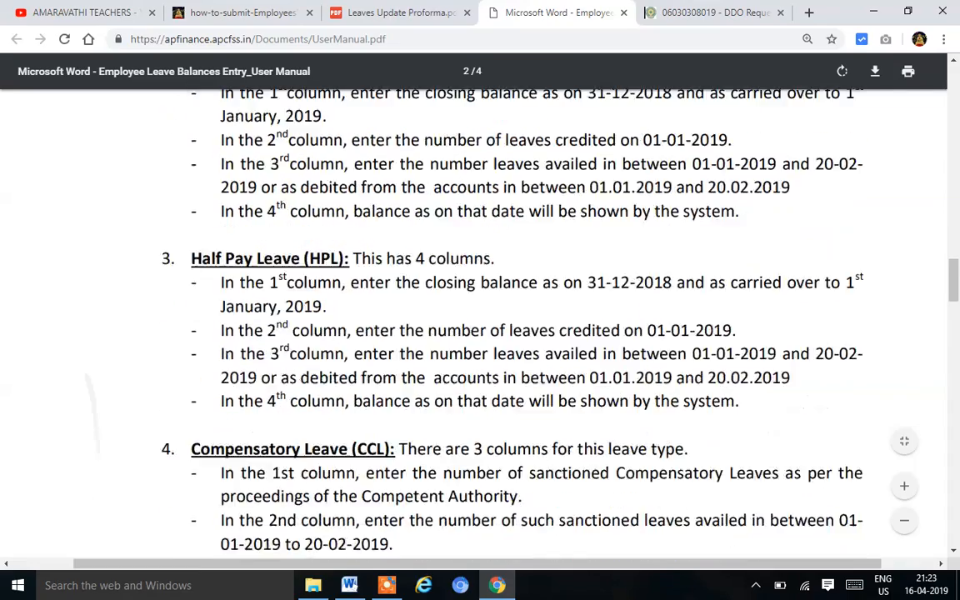
pyautogui.scroll(-2, 480, 309)
pyautogui.scroll(-4, 480, 309)
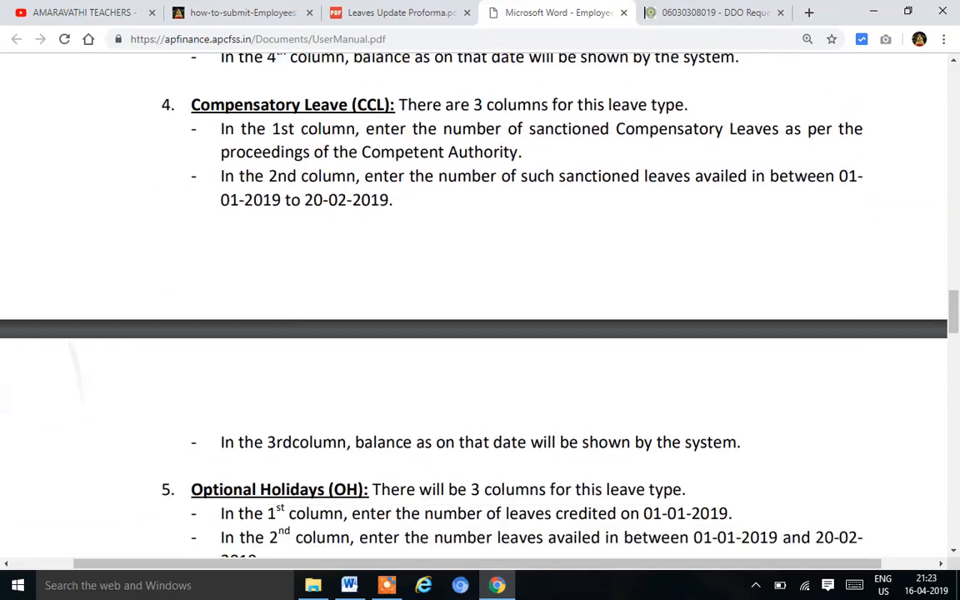
pyautogui.scroll(-3, 480, 309)
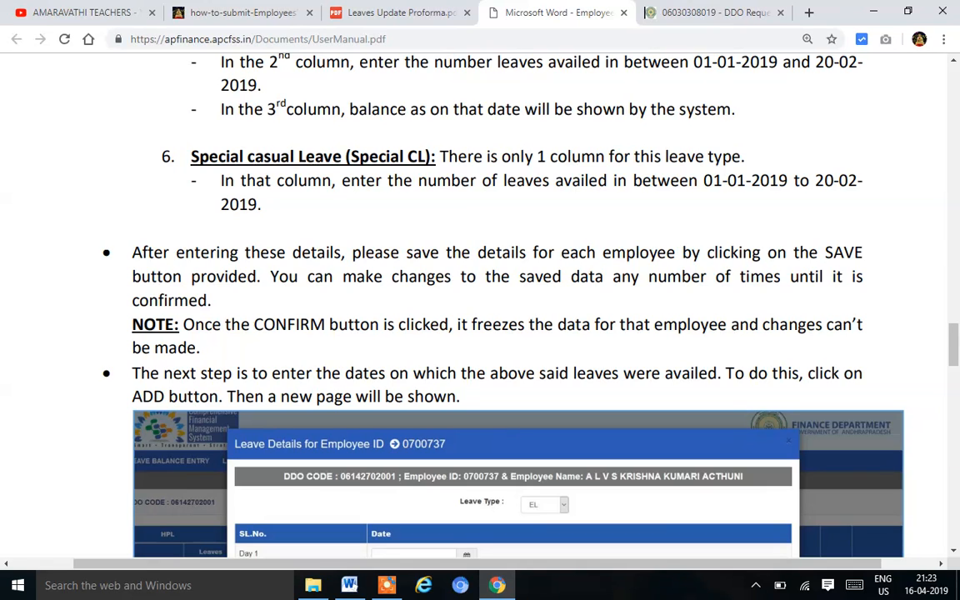
pyautogui.scroll(-3, 480, 300)
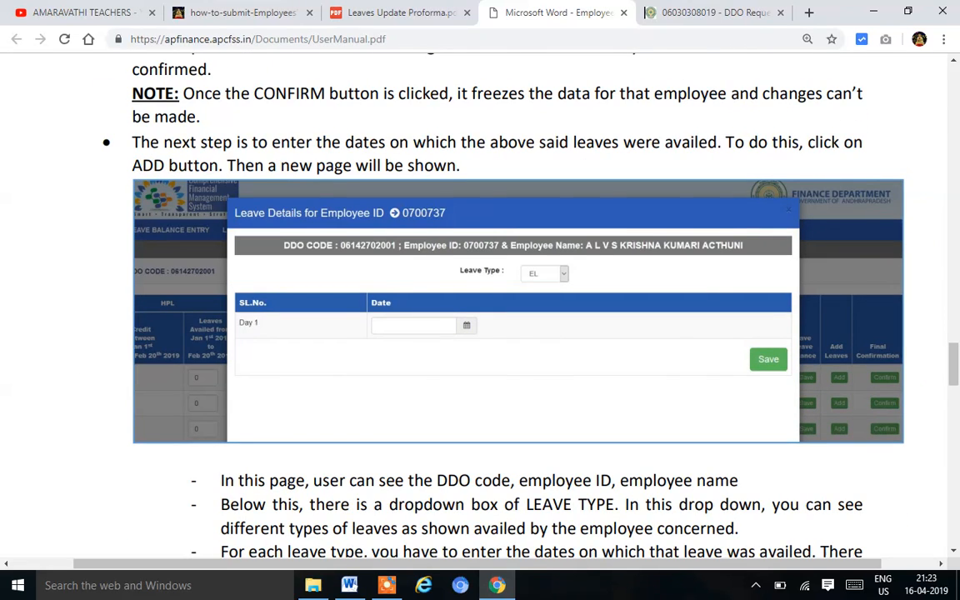
# Go back up to the Casual Leave and Earned Leave instructions on page 2
pyautogui.scroll(1, 480, 300)
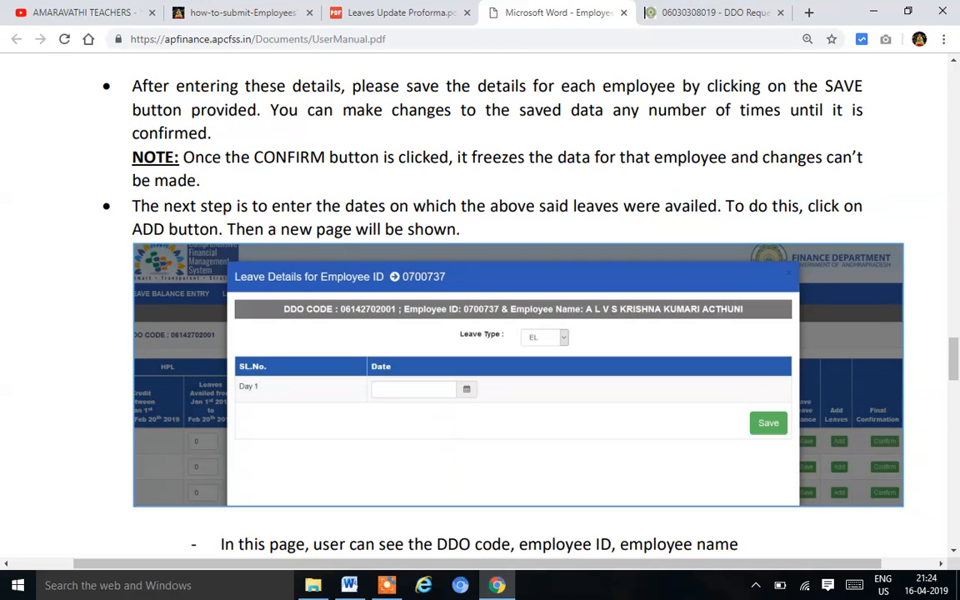
pyautogui.scroll(-1, 80, 441)
pyautogui.scroll(1, 80, 433)
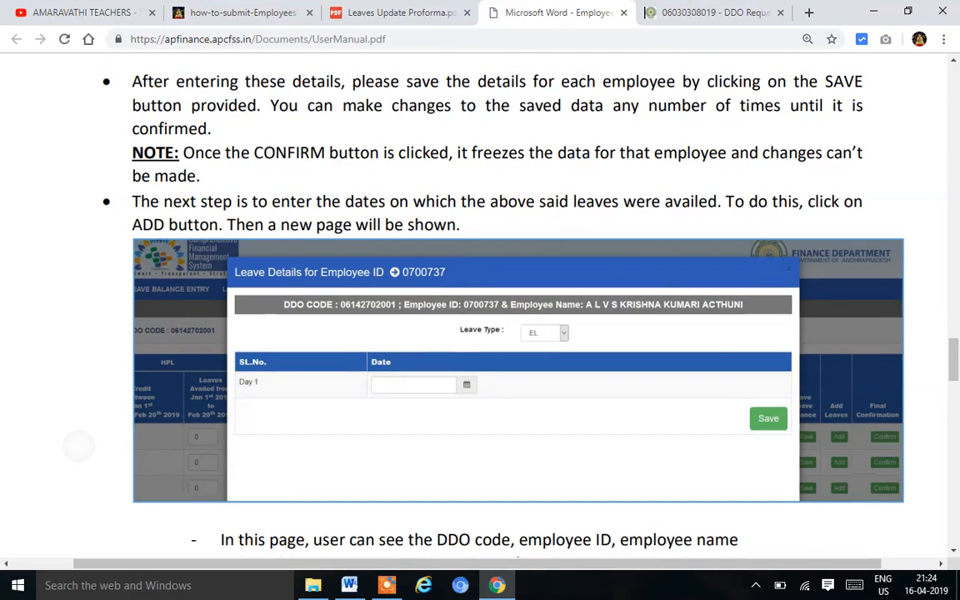
pyautogui.scroll(-4, 500, 334)
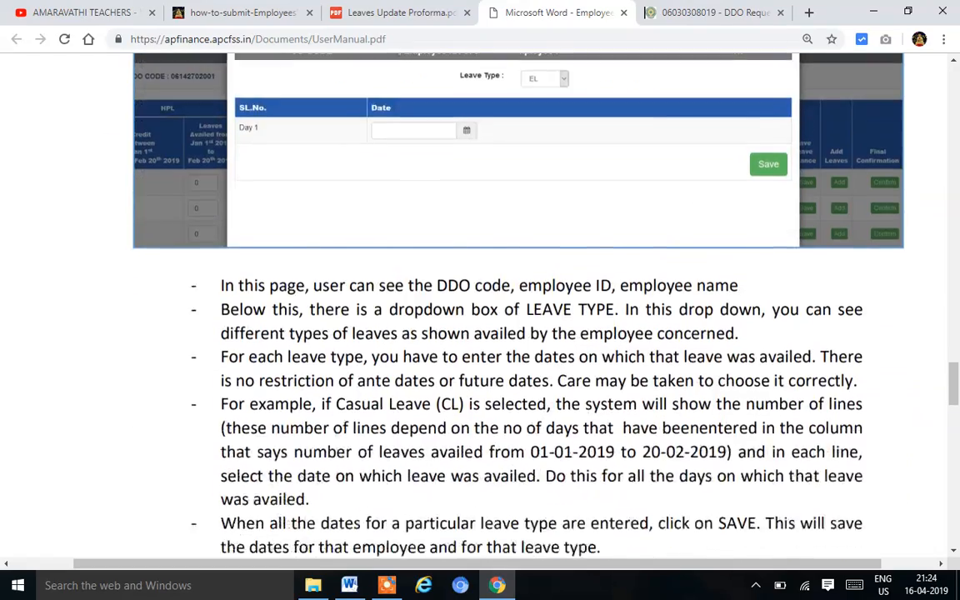
pyautogui.scroll(-10, 75, 429)
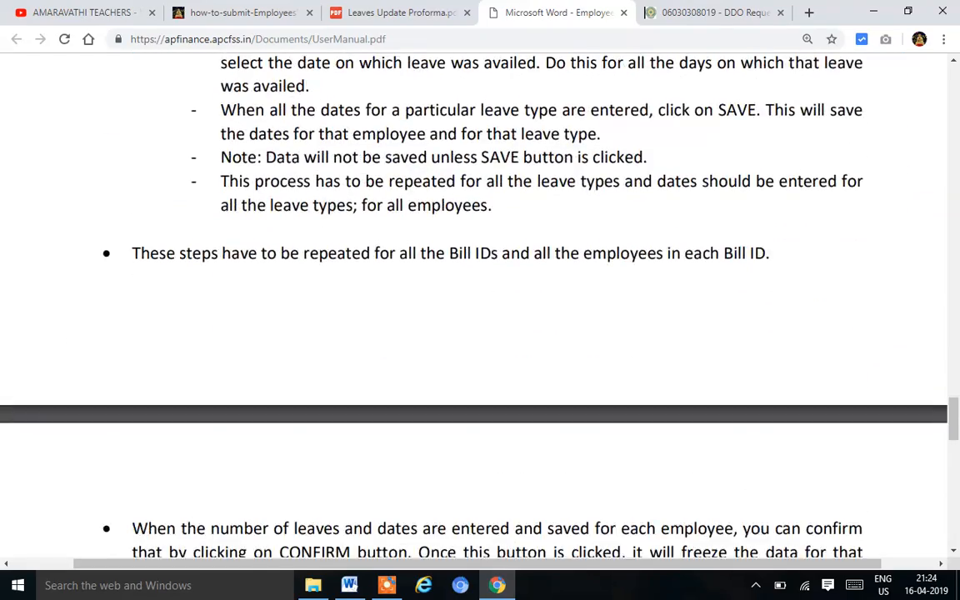
pyautogui.scroll(3, 83, 437)
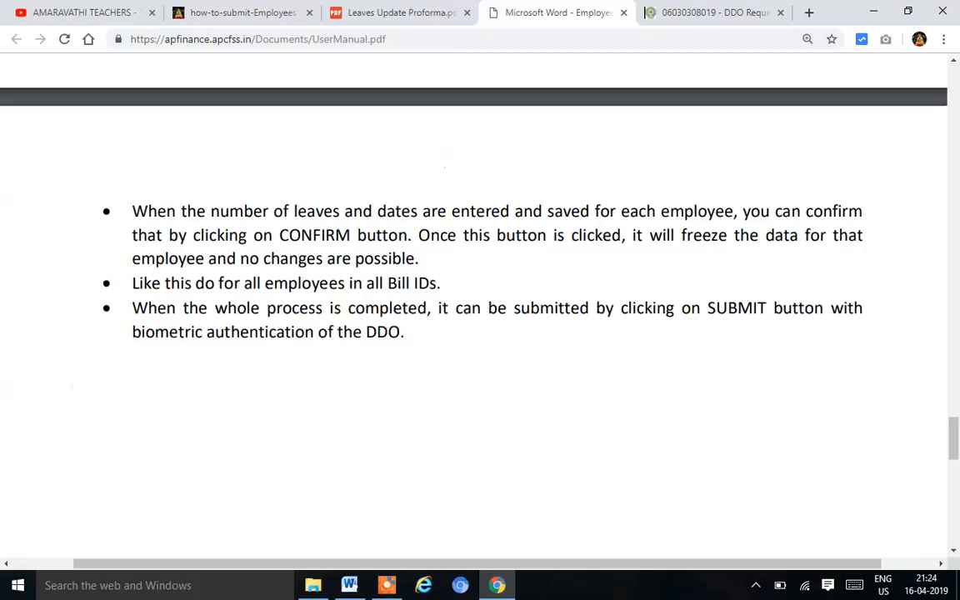
pyautogui.scroll(2, 475, 300)
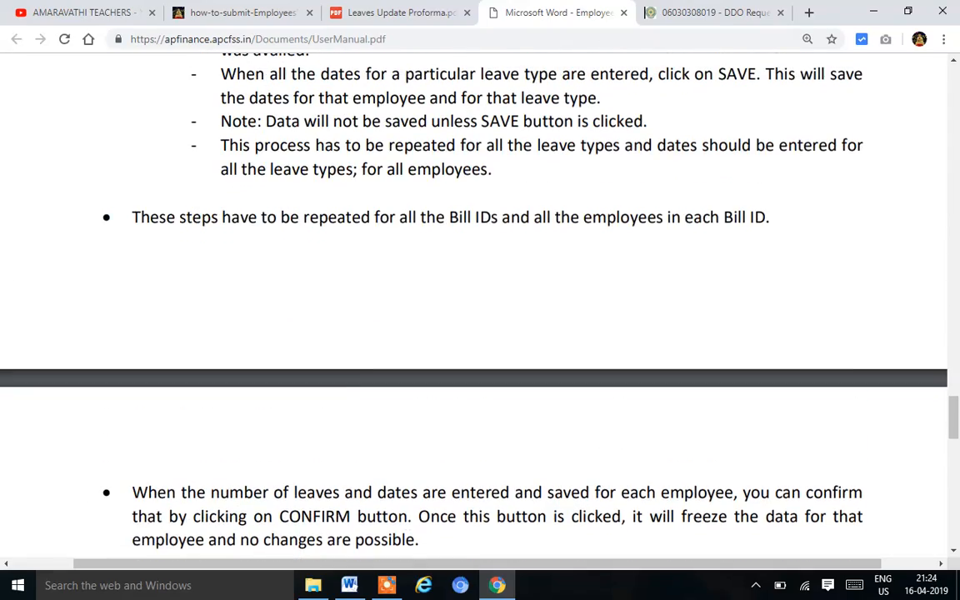
pyautogui.scroll(6, 475, 300)
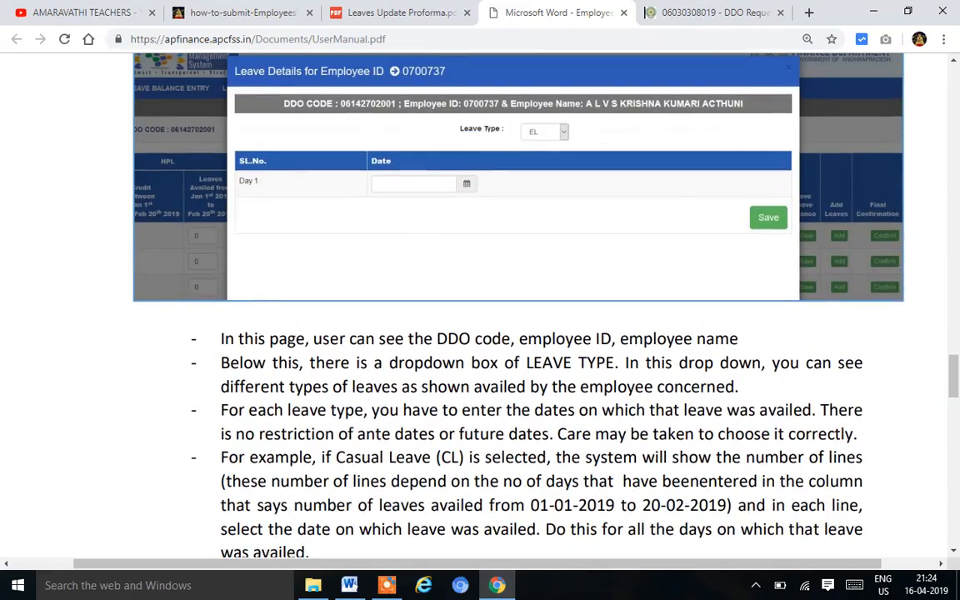
pyautogui.scroll(10, 279, 262)
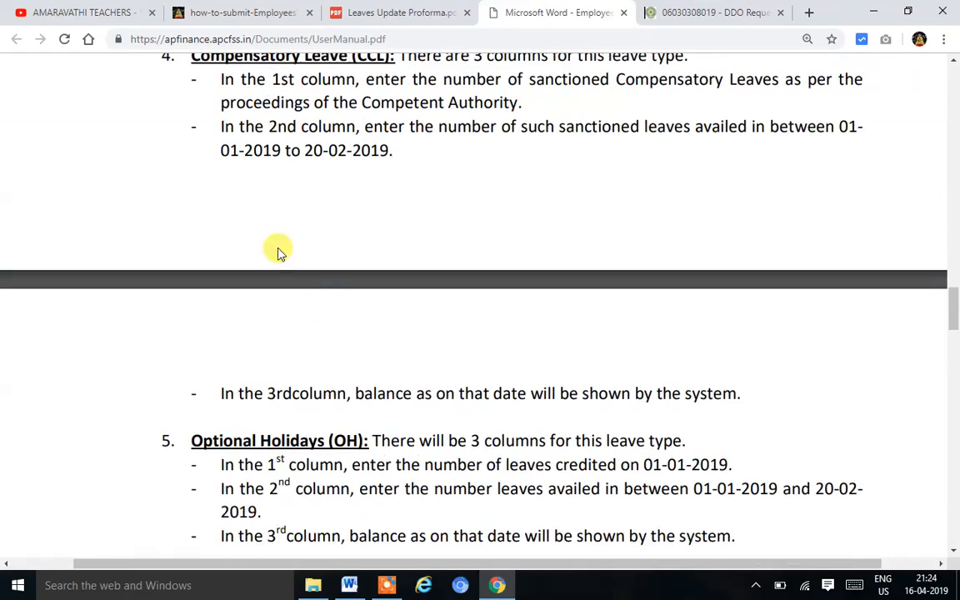
pyautogui.scroll(8, 619, 171)
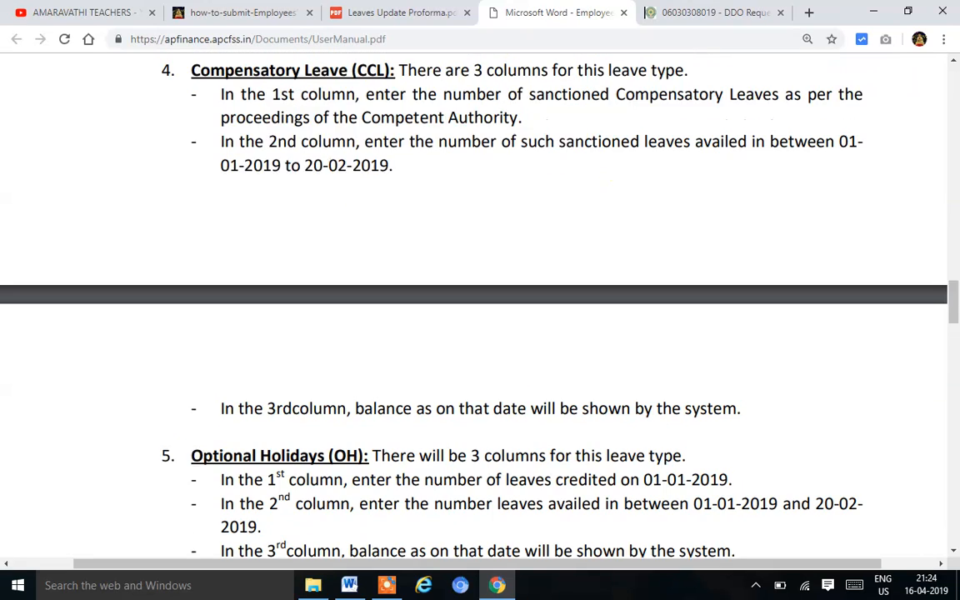
pyautogui.click(707, 10)
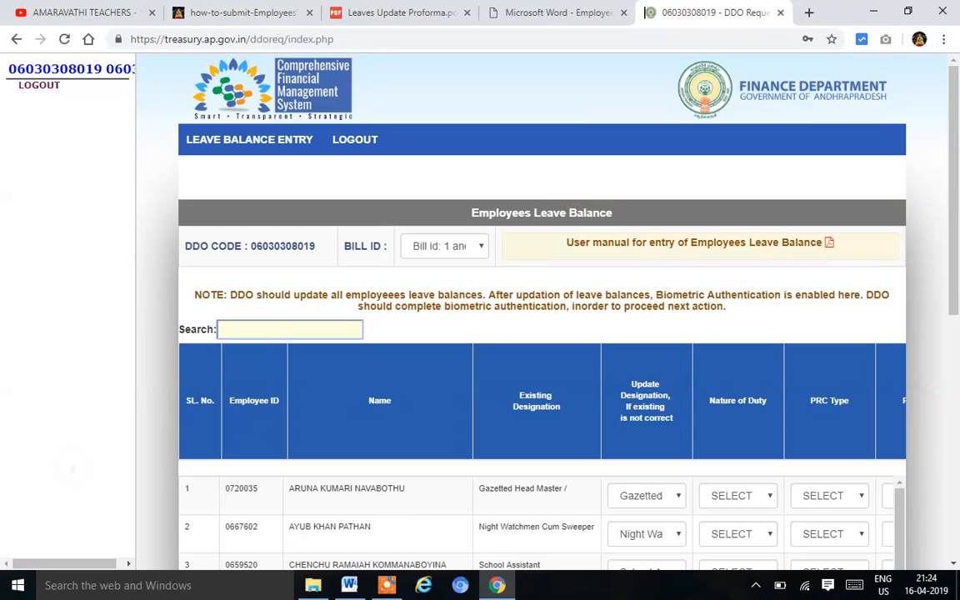
pyautogui.click(470, 248)
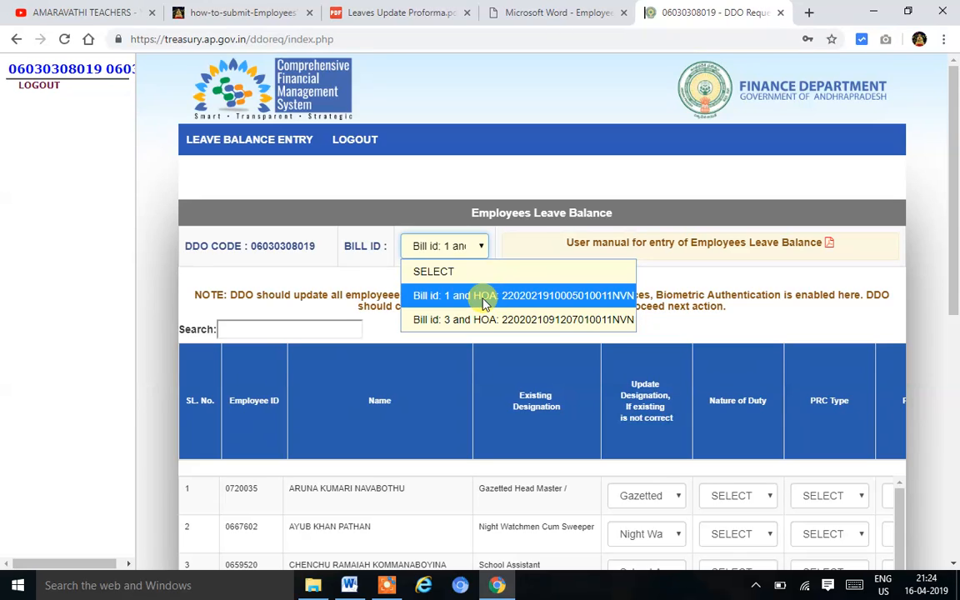
pyautogui.click(483, 300)
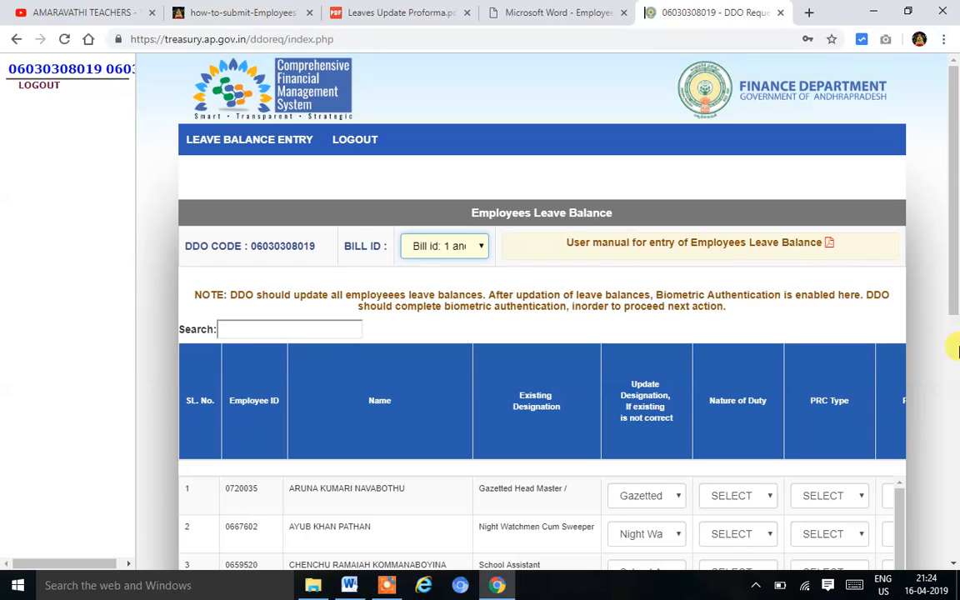
pyautogui.click(957, 386)
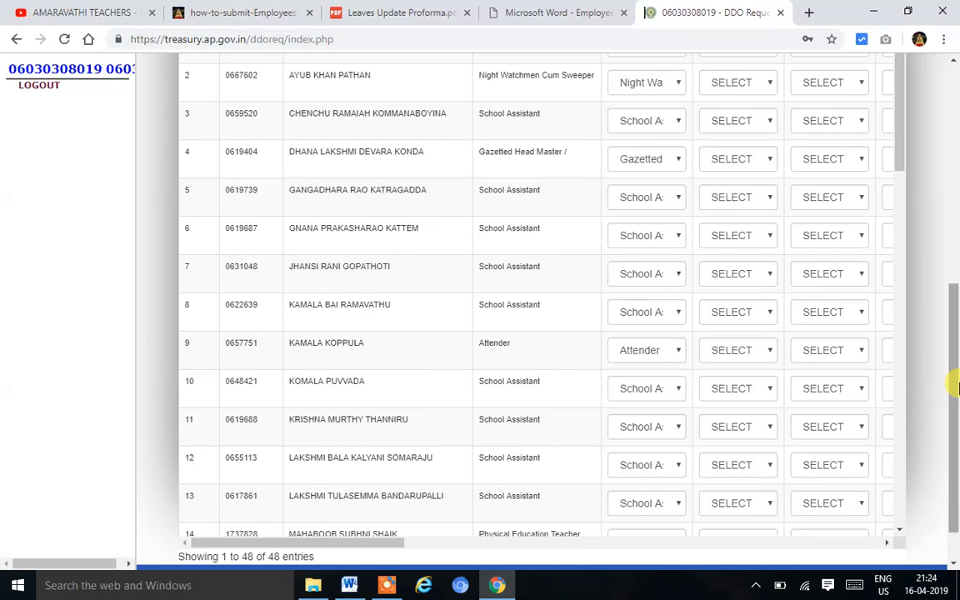
pyautogui.click(955, 553)
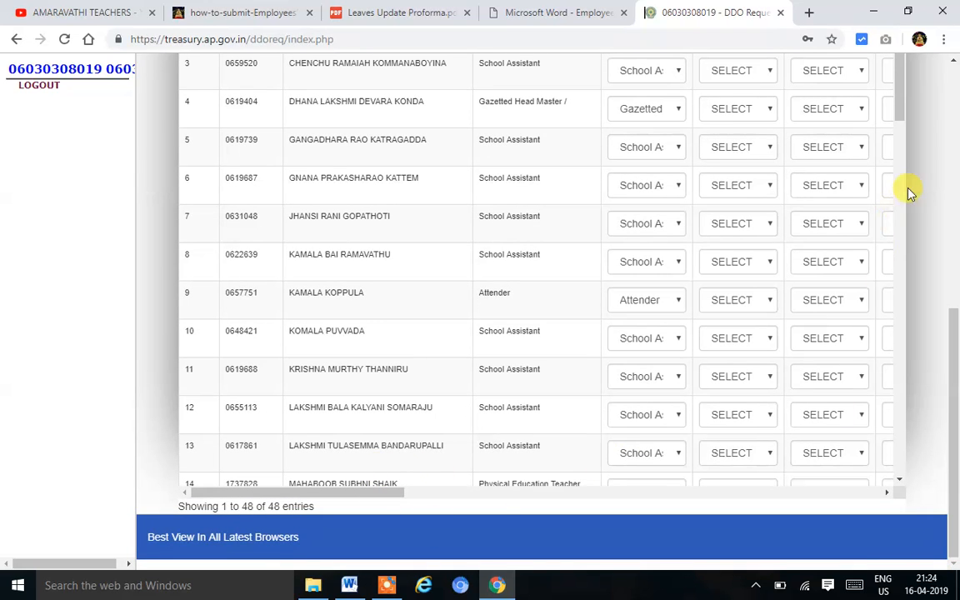
pyautogui.click(953, 148)
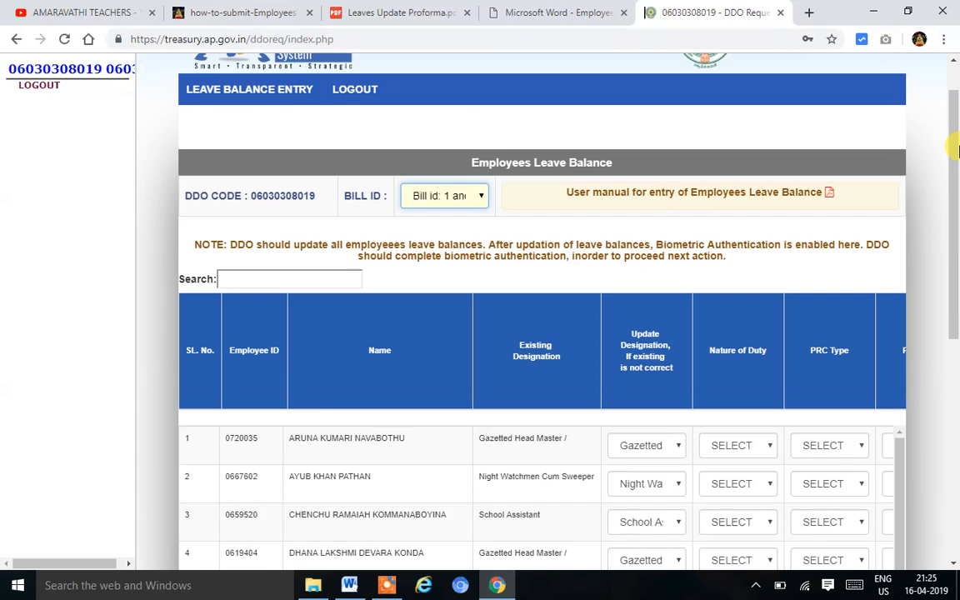
pyautogui.click(278, 278)
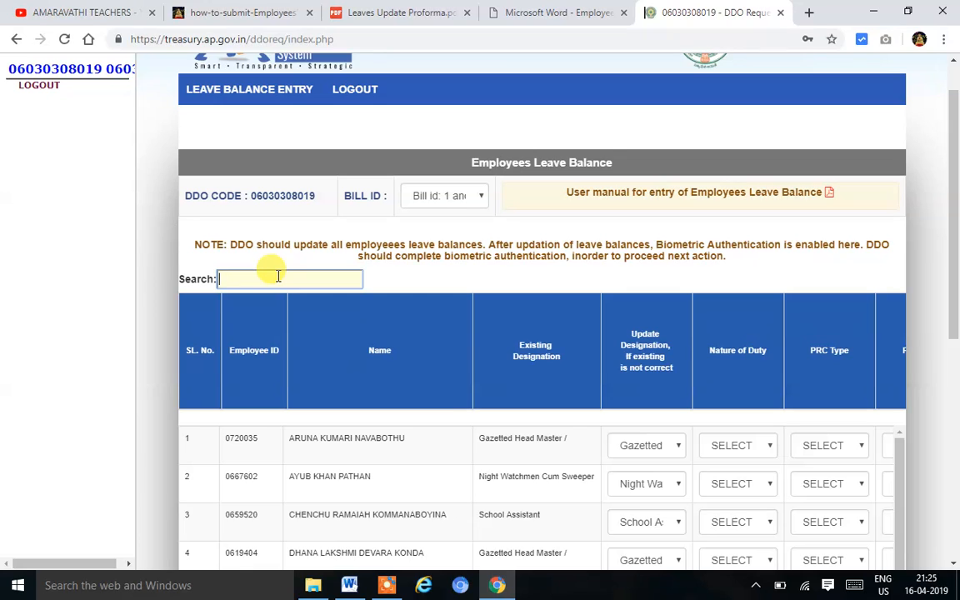
# Search the leave balance table by the employee's ID to show only that employee
pyautogui.write('0')
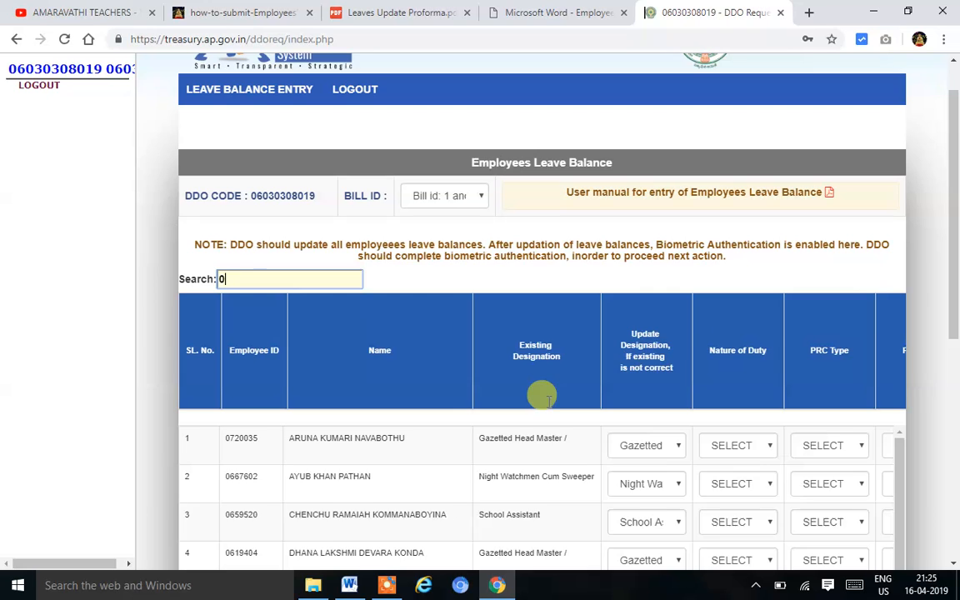
pyautogui.write('635295')
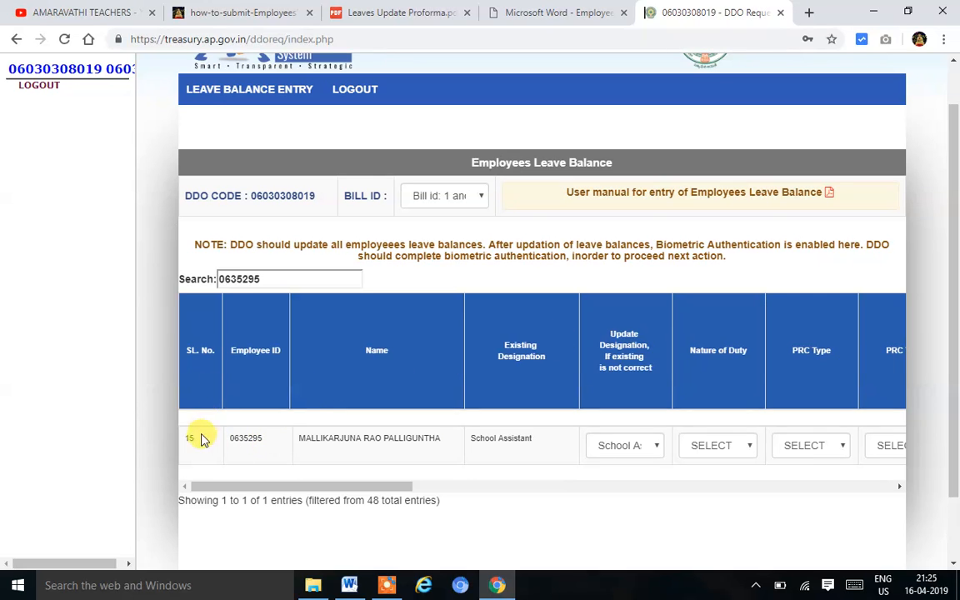
pyautogui.click(268, 280)
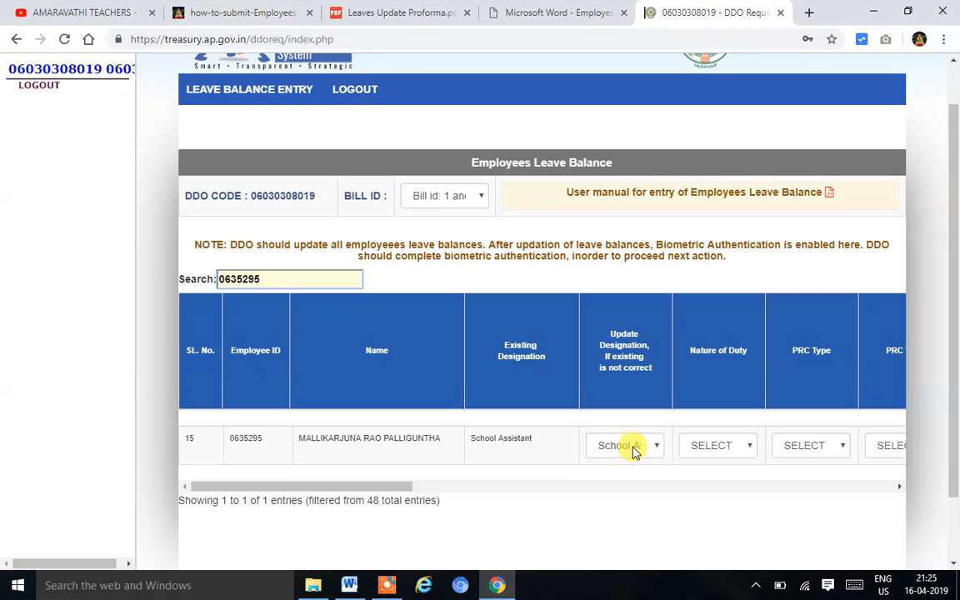
pyautogui.click(719, 447)
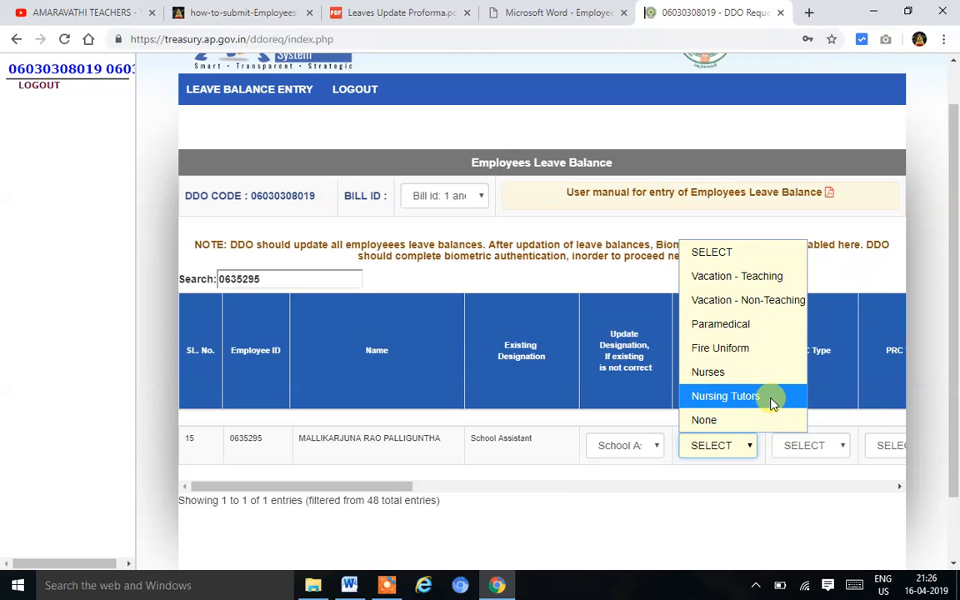
# Set Nature of Duty to Vacation - Teaching, PRC Type to State and PRC Year to 2015
pyautogui.click(757, 277)
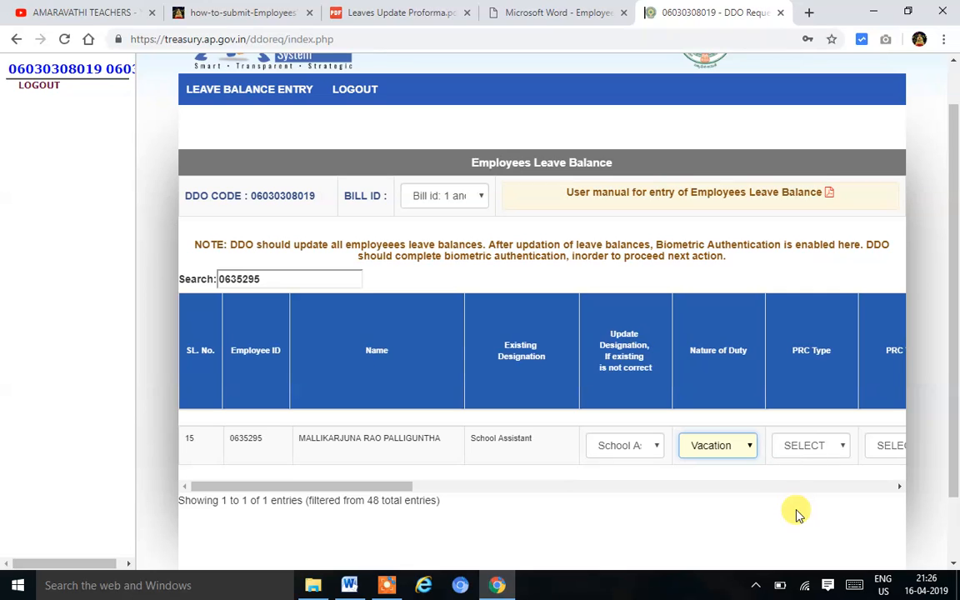
pyautogui.press('Tab')
pyautogui.click(814, 454)
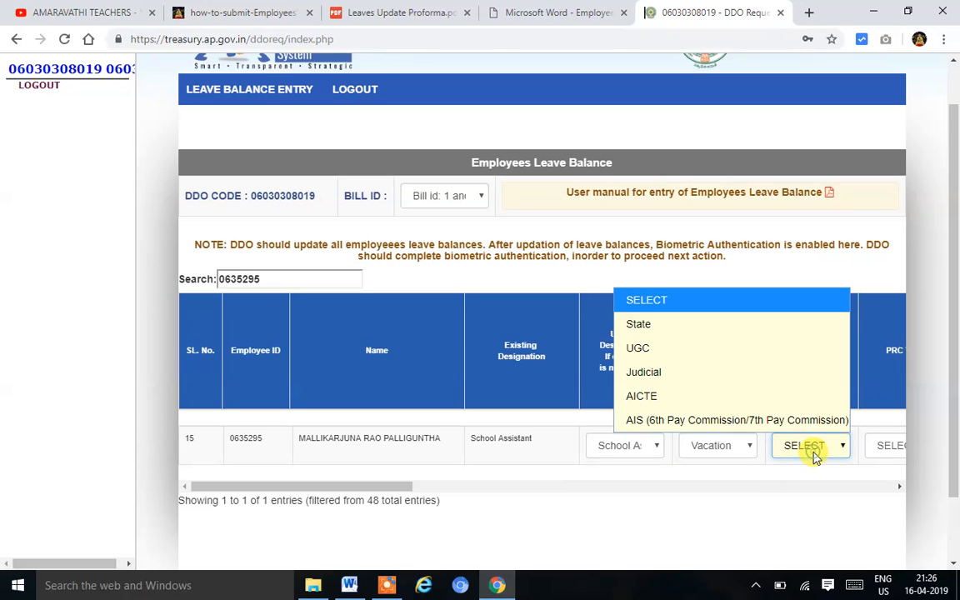
pyautogui.click(733, 327)
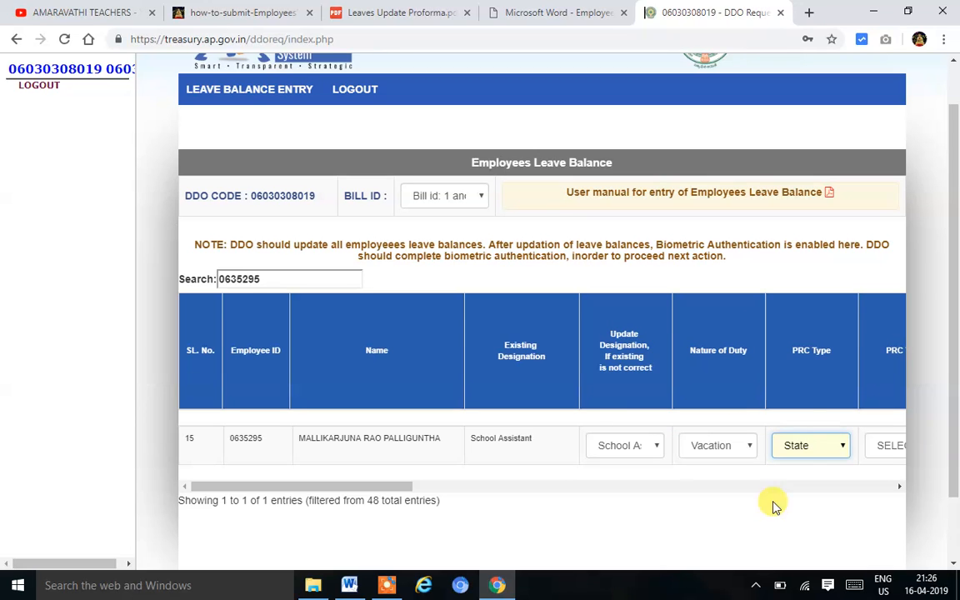
pyautogui.press('Tab')
pyautogui.press('Tab')
pyautogui.press('Tab')
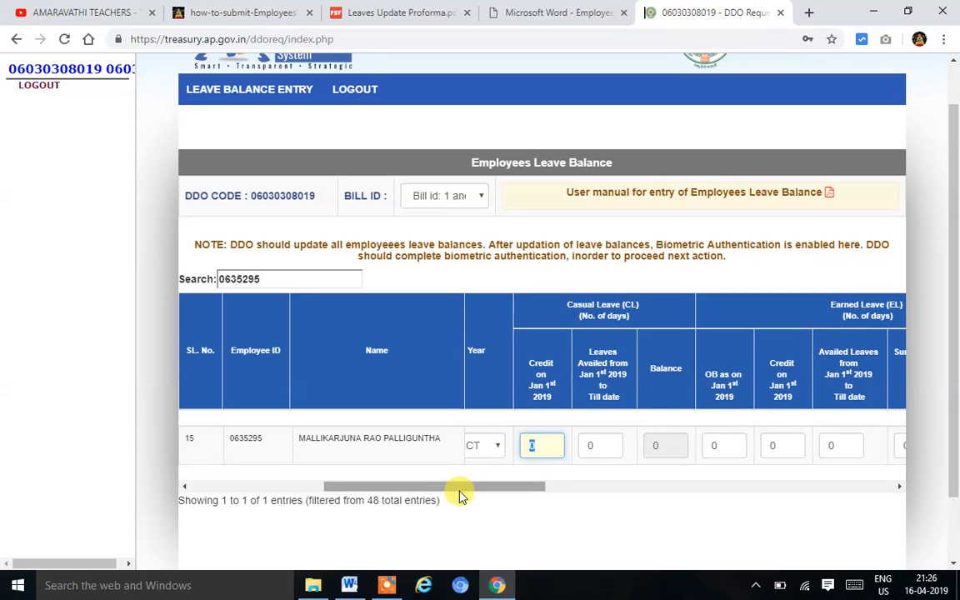
pyautogui.moveTo(457, 491); pyautogui.dragTo(403, 488)
pyautogui.click(652, 445)
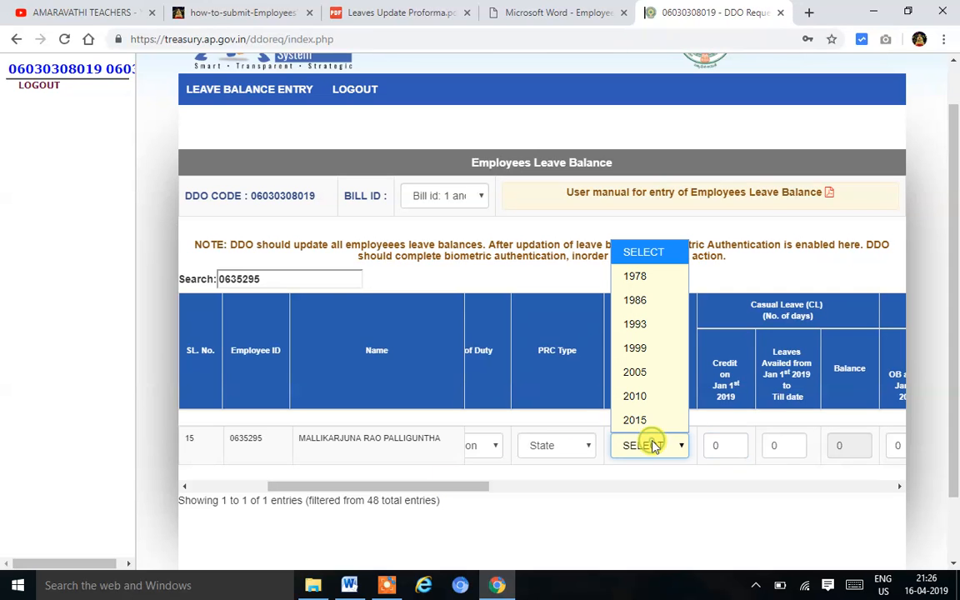
pyautogui.click(644, 422)
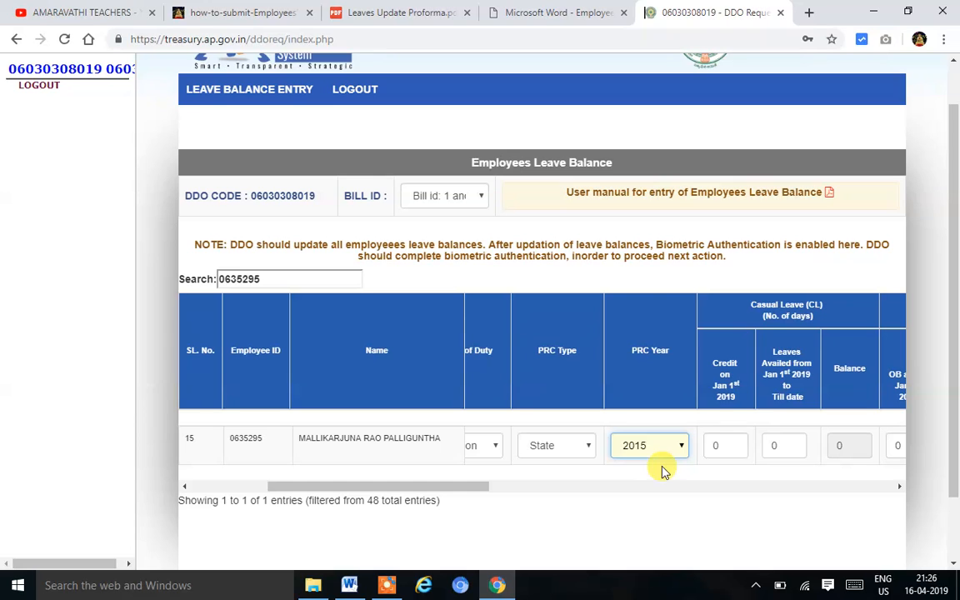
pyautogui.click(721, 456)
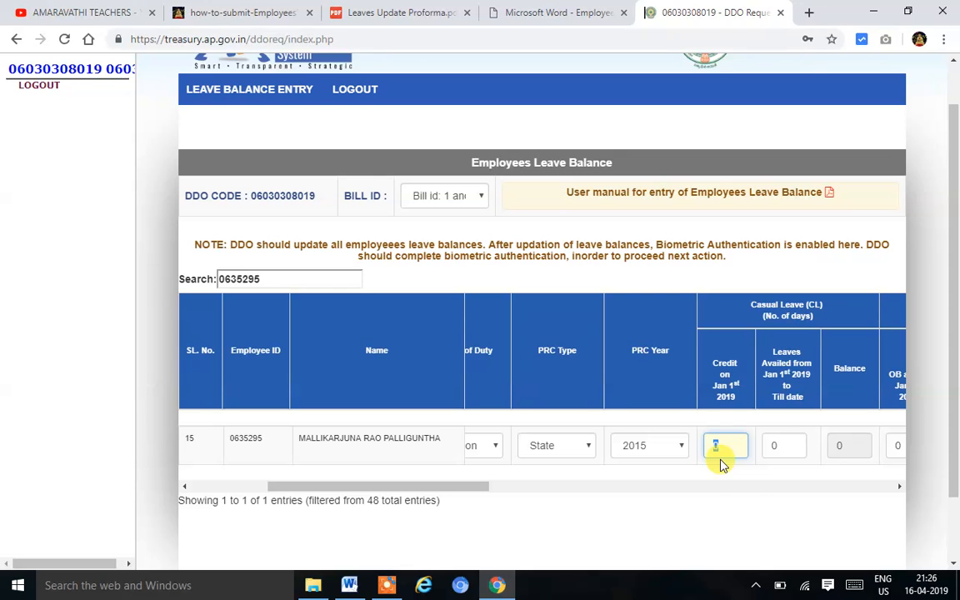
# Enter CL credit 15 and leaves availed 5, giving a CL balance of 10
pyautogui.write('1')
pyautogui.press('Down')
pyautogui.press('Tab')
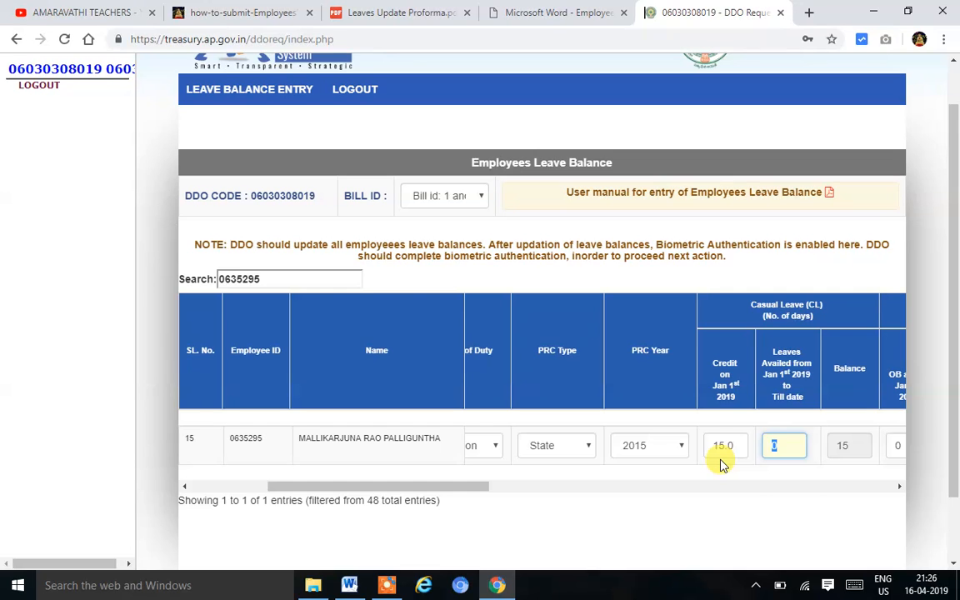
pyautogui.write('5')
pyautogui.press('Down')
pyautogui.press('Tab')
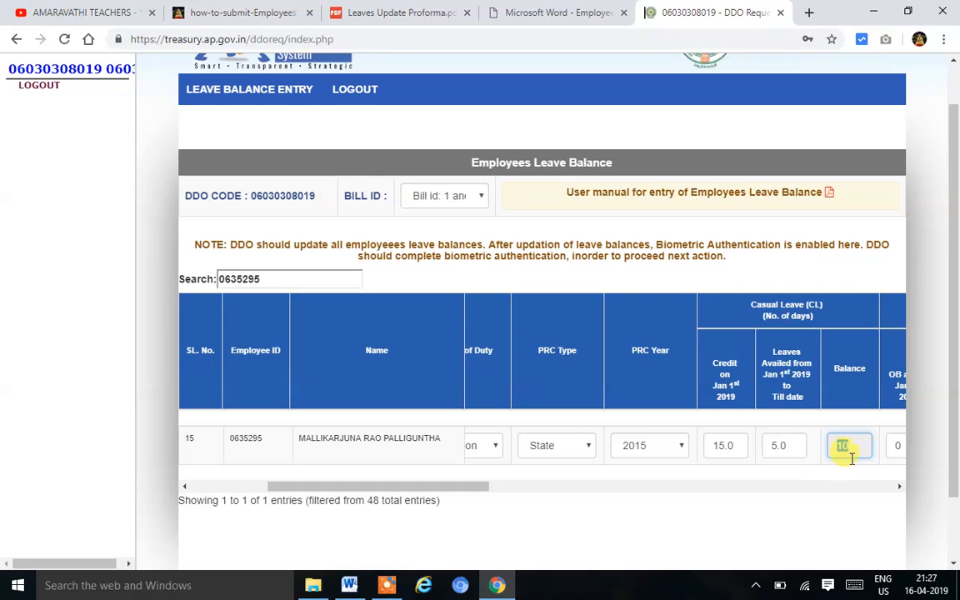
pyautogui.press('Tab')
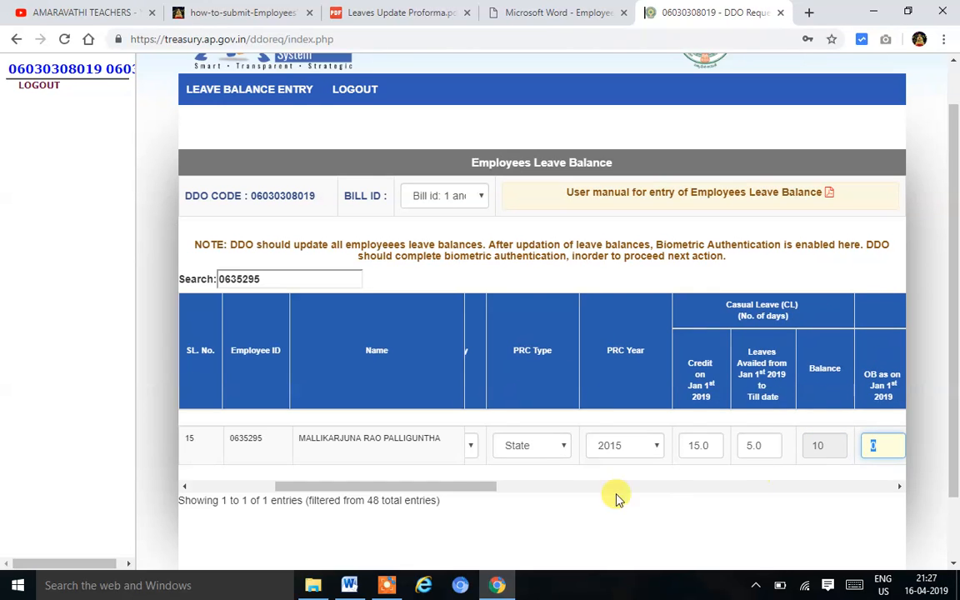
# Enter EL opening balance 70 and credit 3, giving an EL balance of 73
pyautogui.moveTo(476, 491); pyautogui.dragTo(573, 500)
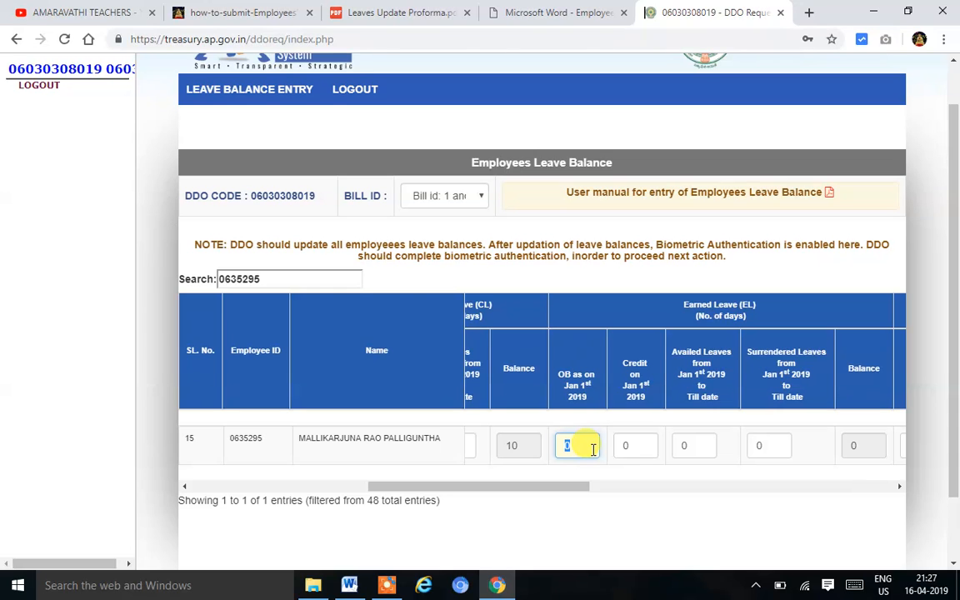
pyautogui.write('70')
pyautogui.press('Tab')
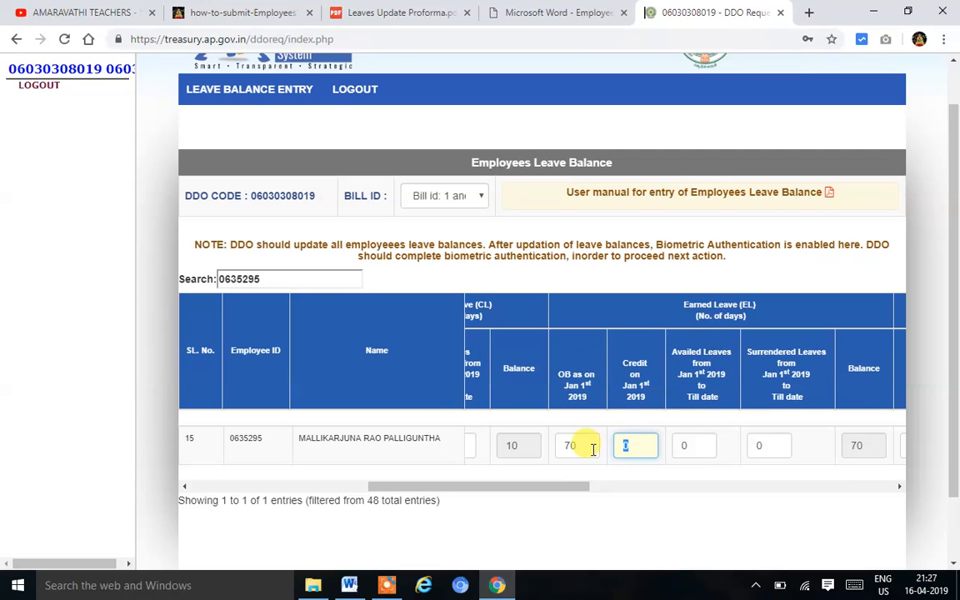
pyautogui.write('3')
pyautogui.press('Tab')
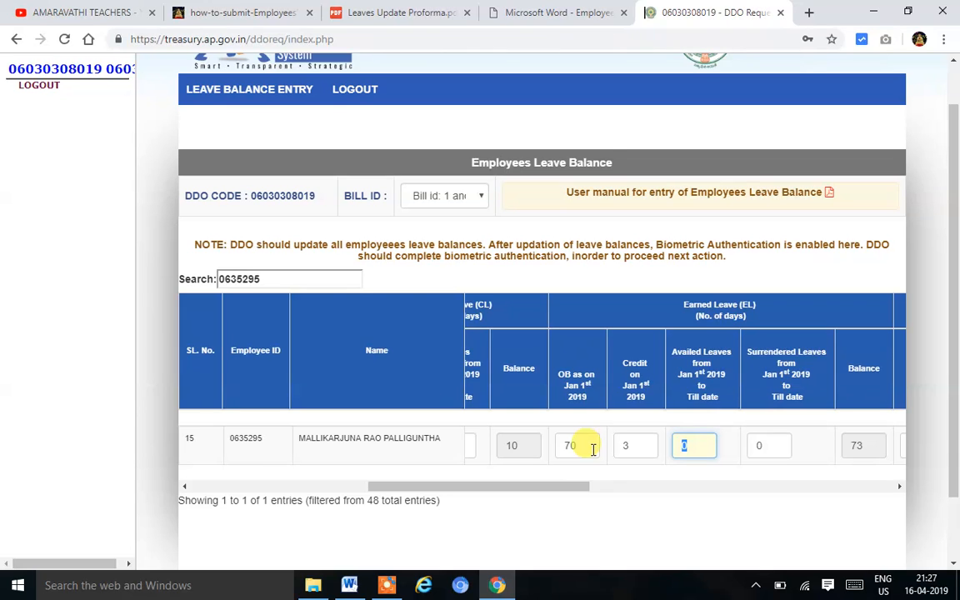
pyautogui.press('Tab')
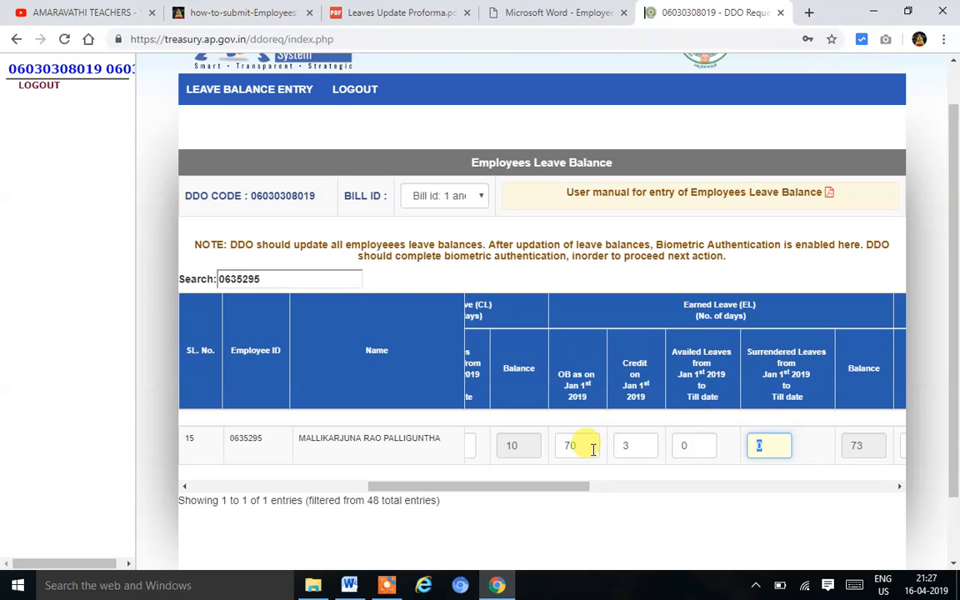
pyautogui.press('Tab')
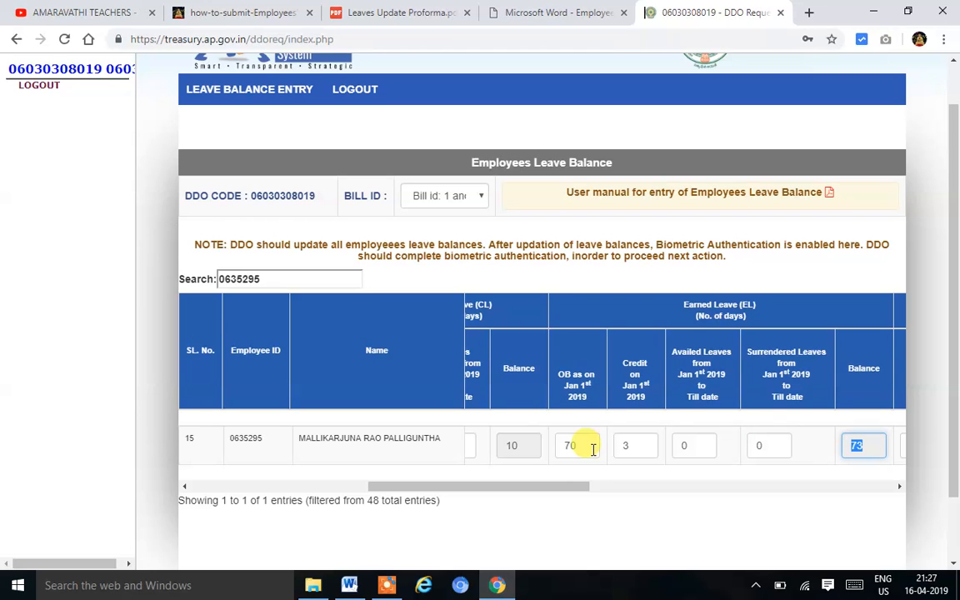
pyautogui.press('Tab')
pyautogui.press('Tab')
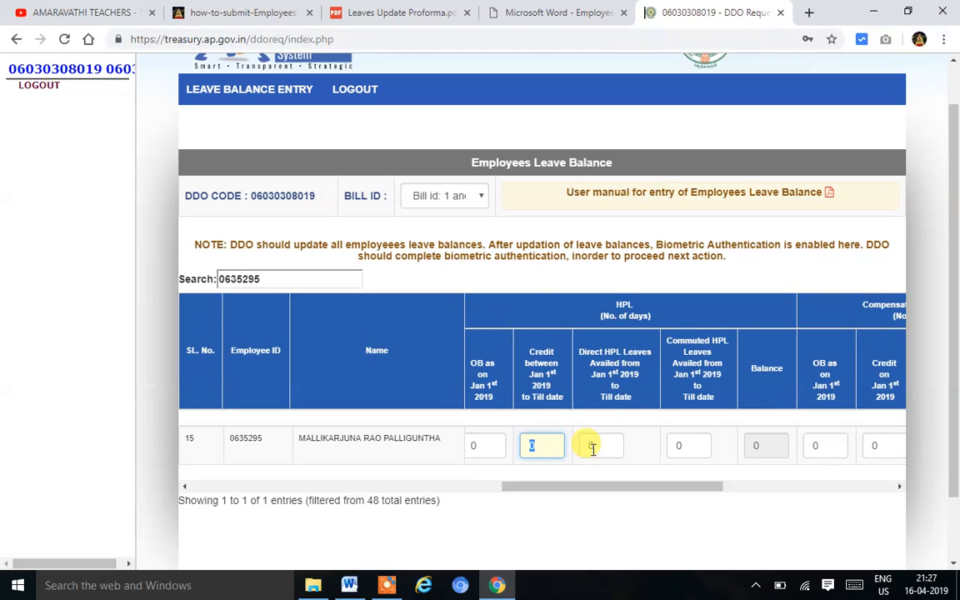
# Try 20 in the HPL credit field and dismiss the HPL credit limit warning
pyautogui.click(593, 448)
pyautogui.press('Tab')
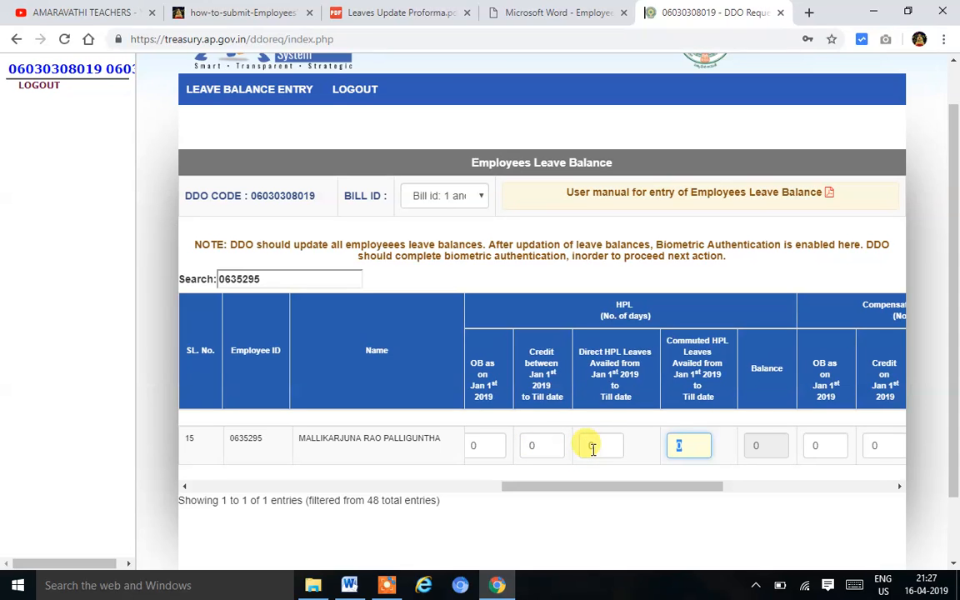
pyautogui.click(538, 447)
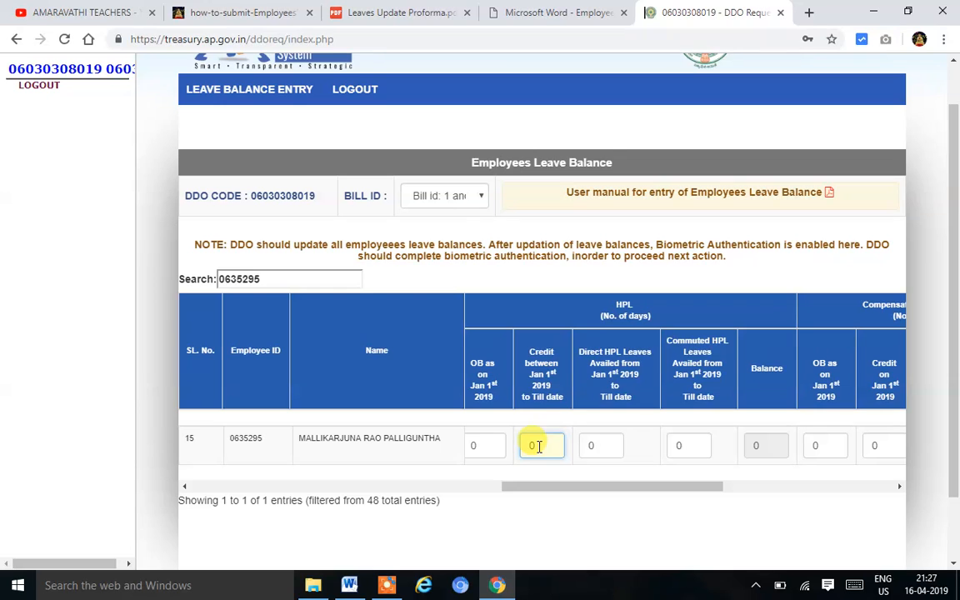
pyautogui.press('BackSpace')
pyautogui.write('2')
pyautogui.write('0')
pyautogui.press('Tab')
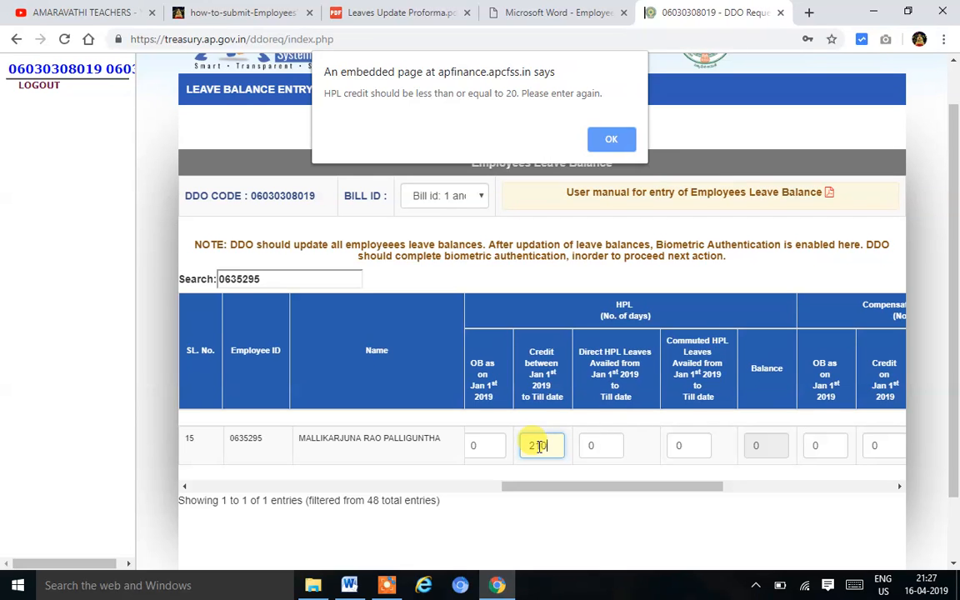
pyautogui.click(613, 145)
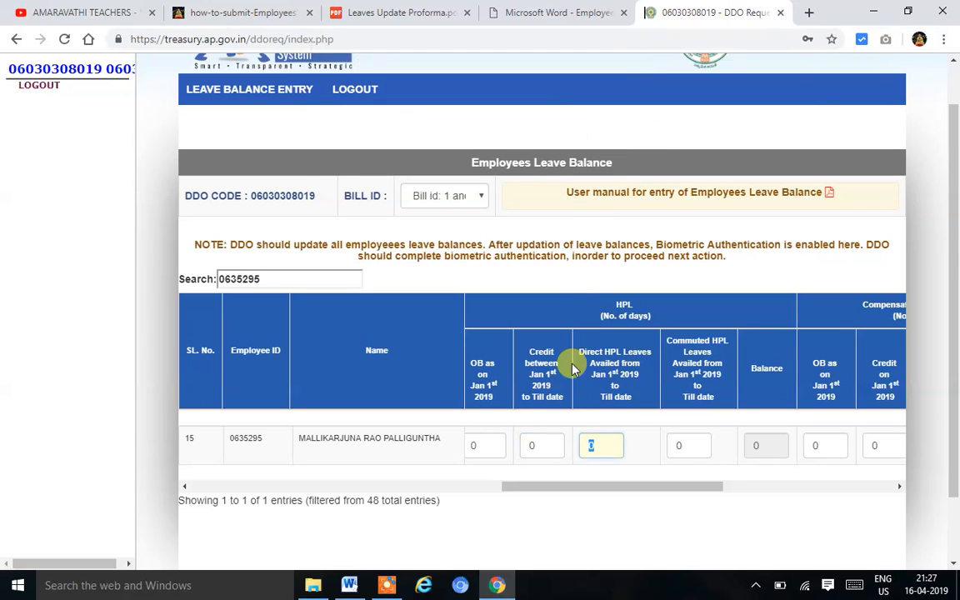
# Enter 20 as the HPL opening balance and tab through the remaining HPL fields
pyautogui.click(482, 448)
pyautogui.press('BackSpace')
pyautogui.write('20')
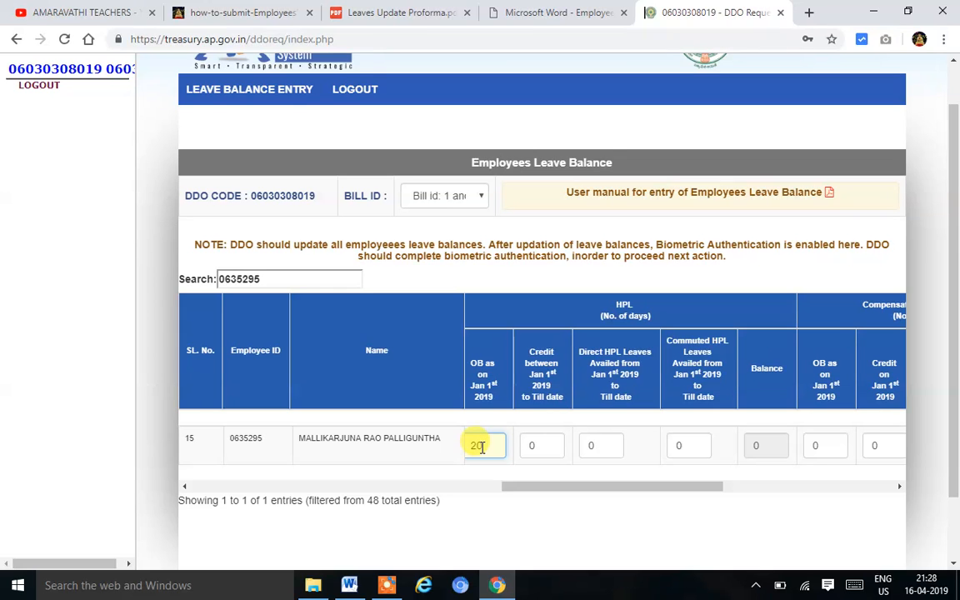
pyautogui.press('Tab')
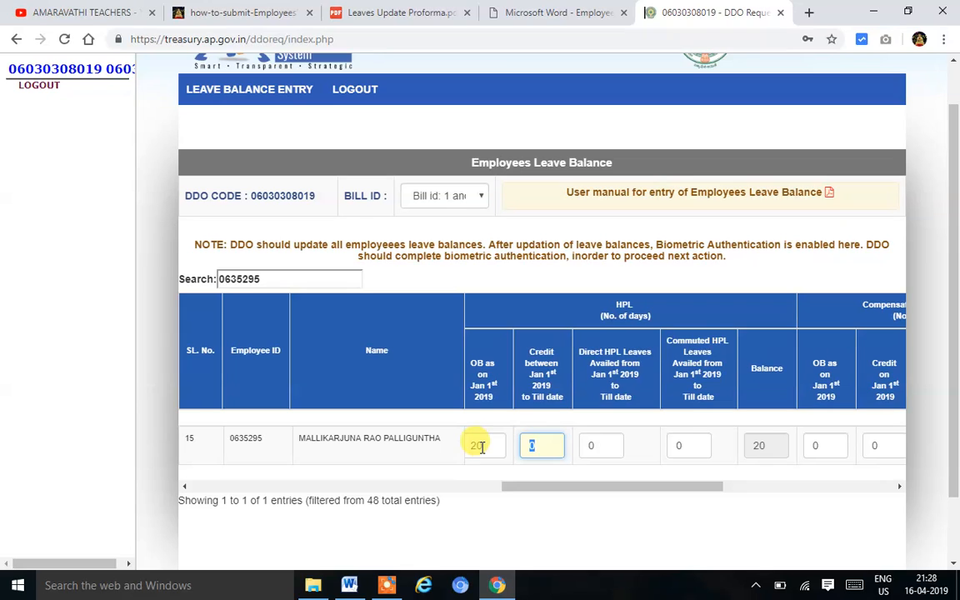
pyautogui.press('Tab')
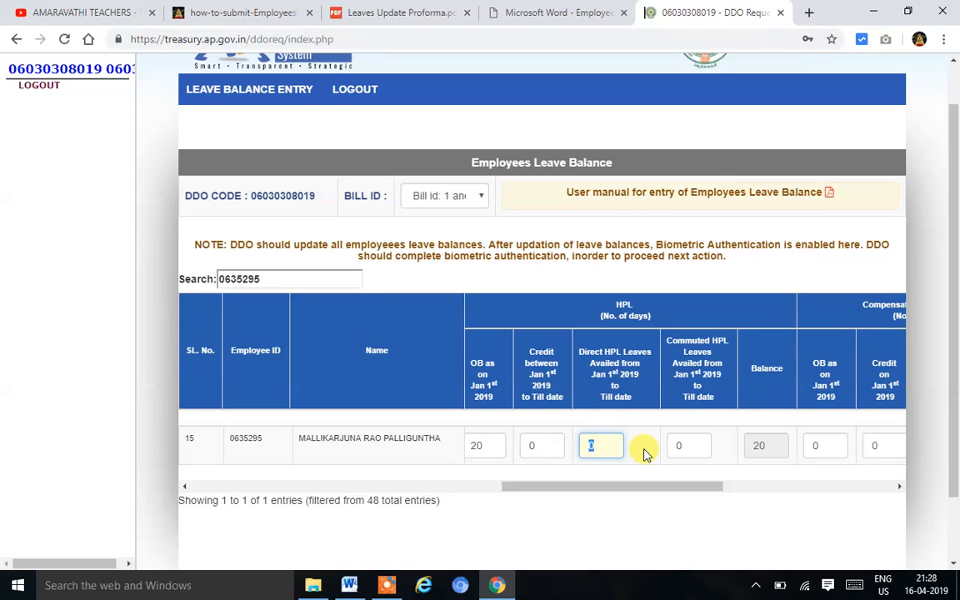
pyautogui.press('Tab')
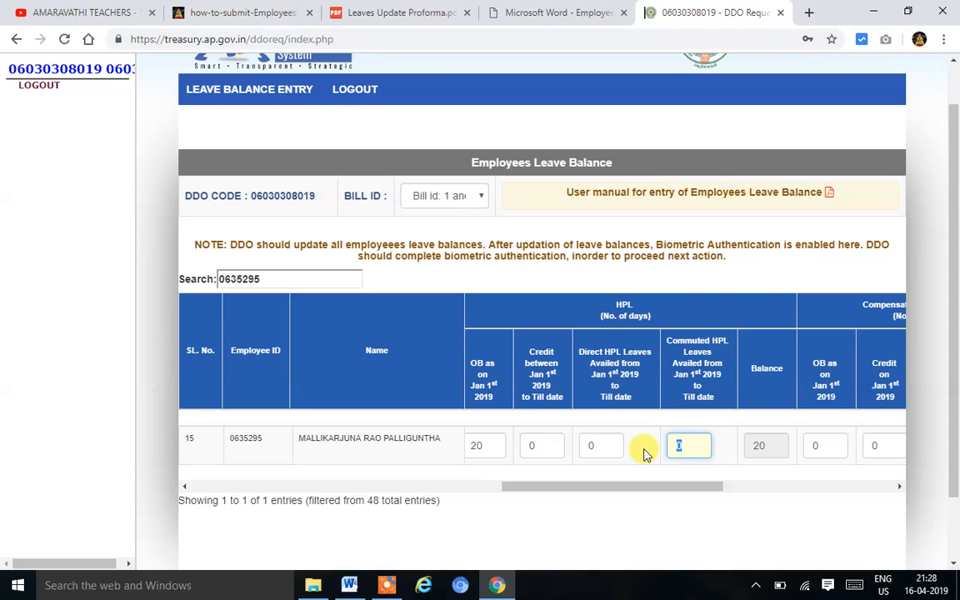
pyautogui.press('Tab')
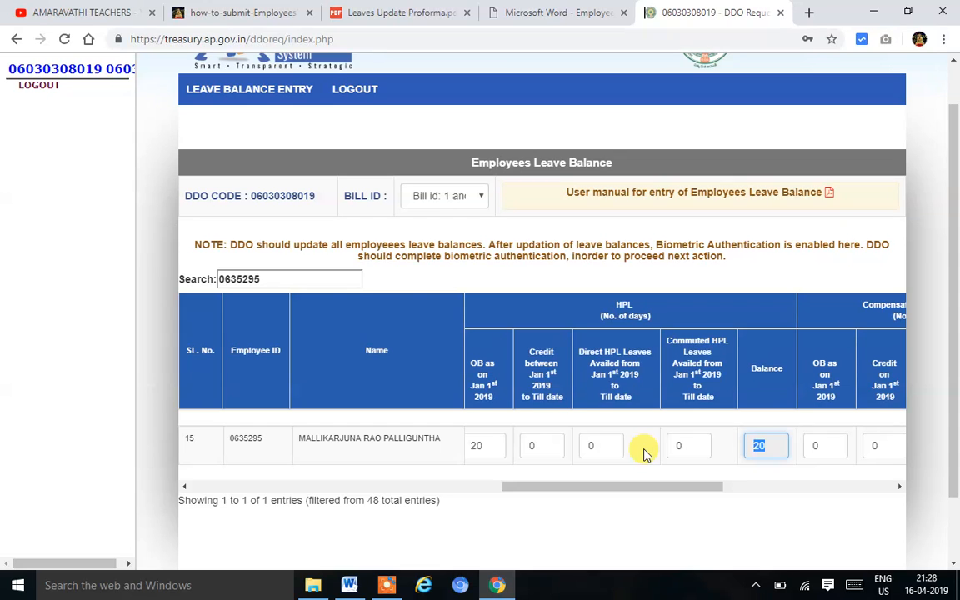
pyautogui.press('Tab')
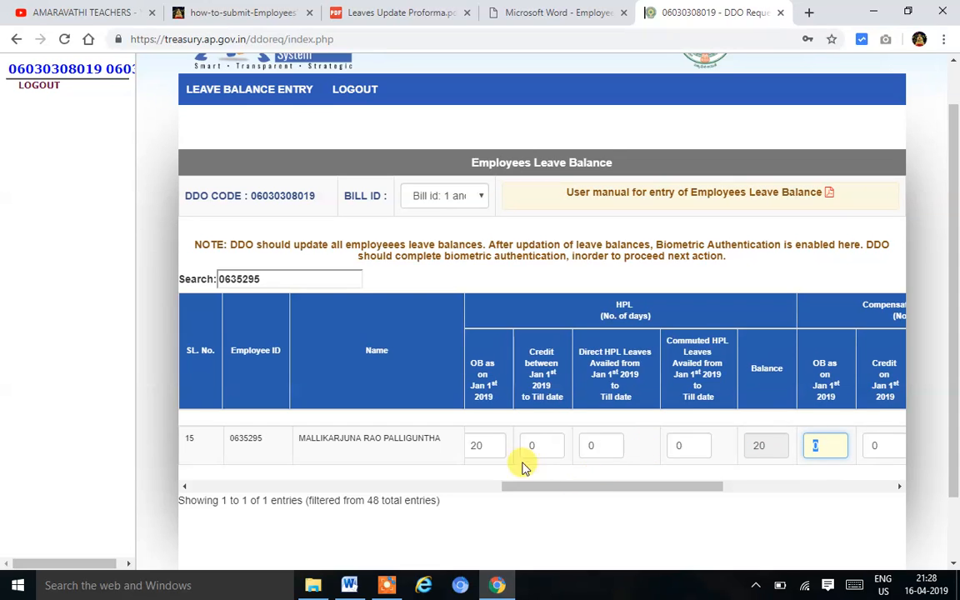
# Correct the HPL opening balance from 900 back to 20, leaving HPL balance 20
pyautogui.click(493, 445)
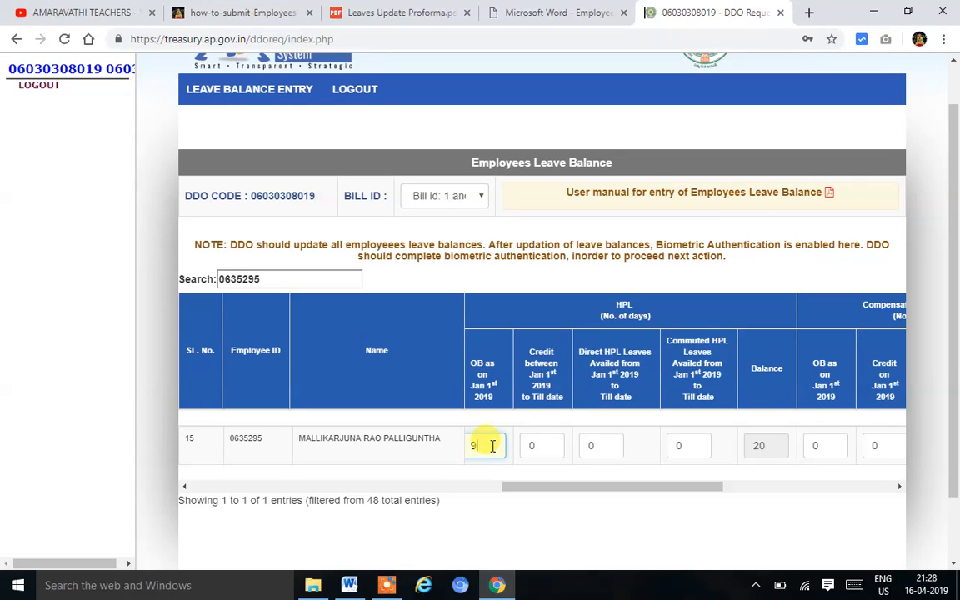
pyautogui.write('900')
pyautogui.press('Tab')
pyautogui.click(491, 446)
pyautogui.write('20')
pyautogui.moveTo(525, 489)
pyautogui.mouseDown()
pyautogui.moveTo(498, 493)
pyautogui.moveTo(536, 492)
pyautogui.moveTo(525, 496)
pyautogui.mouseUp()
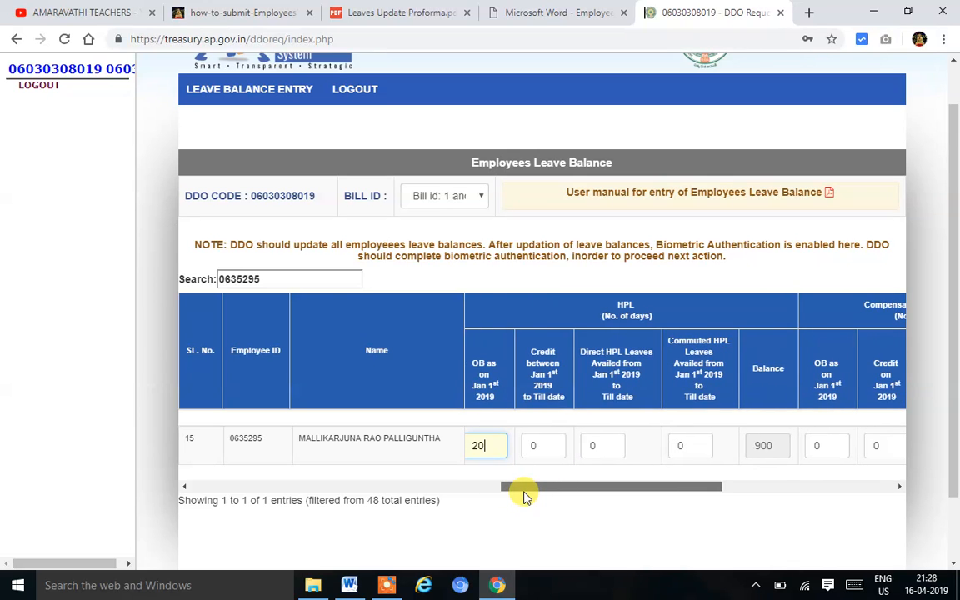
pyautogui.press('Tab')
pyautogui.press('Tab')
pyautogui.press('Tab')
pyautogui.press('Tab')
pyautogui.press('Tab')
pyautogui.press('Tab')
pyautogui.press('Tab')
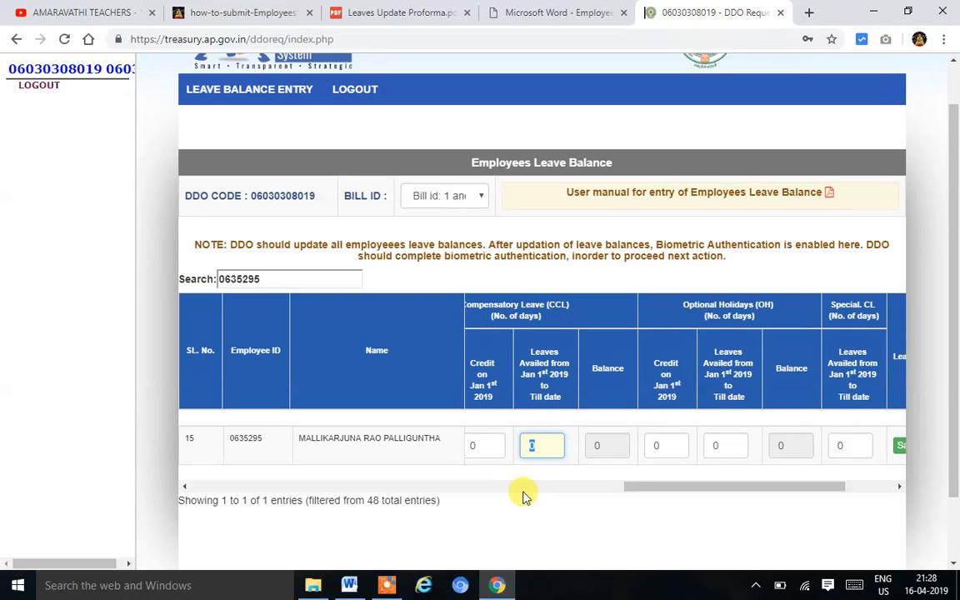
# Record Optional Holidays credit 5 and 1 availed, for a balance of 4
pyautogui.moveTo(666, 491); pyautogui.dragTo(621, 501)
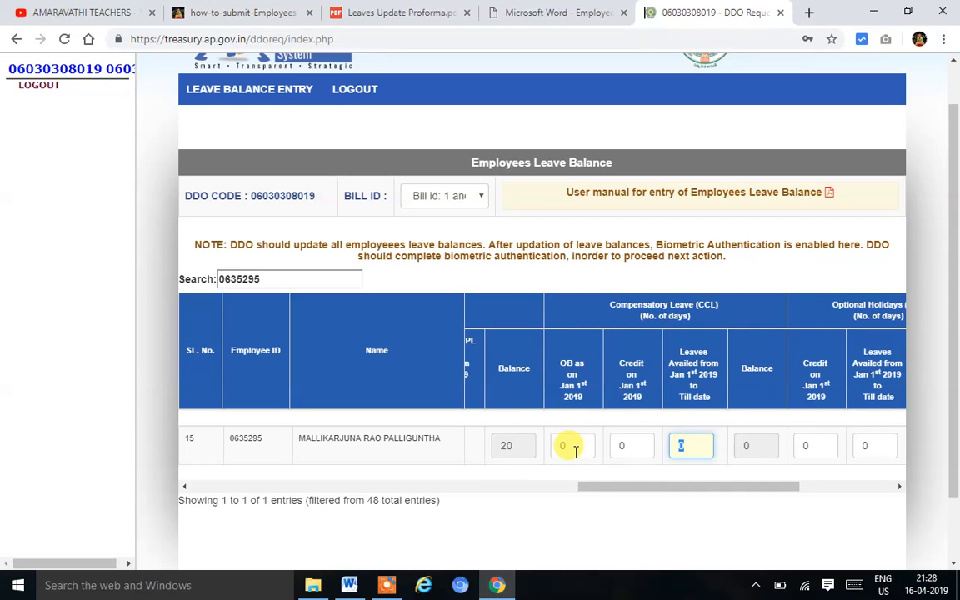
pyautogui.hotkey('shift', 'Tab')
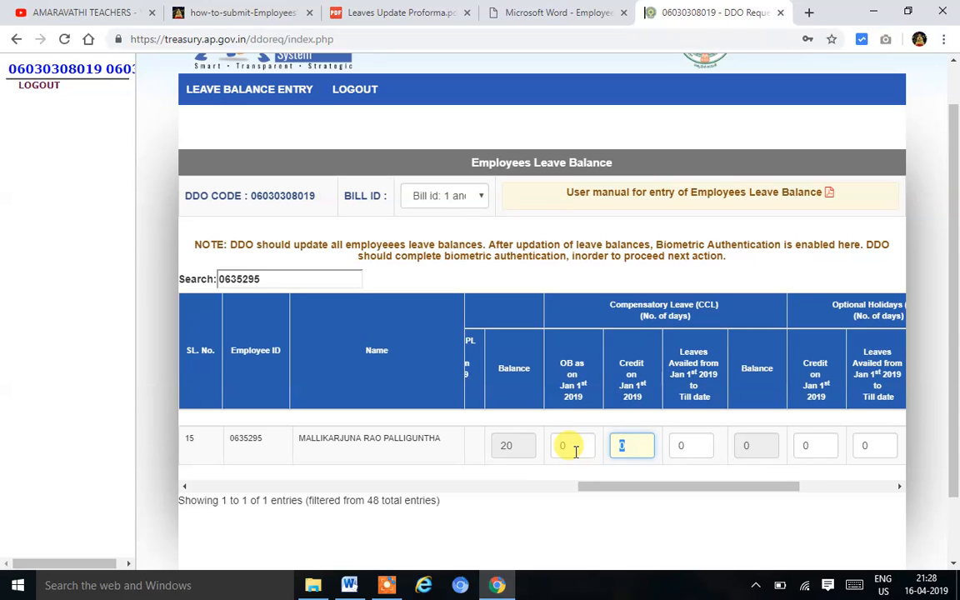
pyautogui.press('Tab')
pyautogui.press('Tab')
pyautogui.press('Tab')
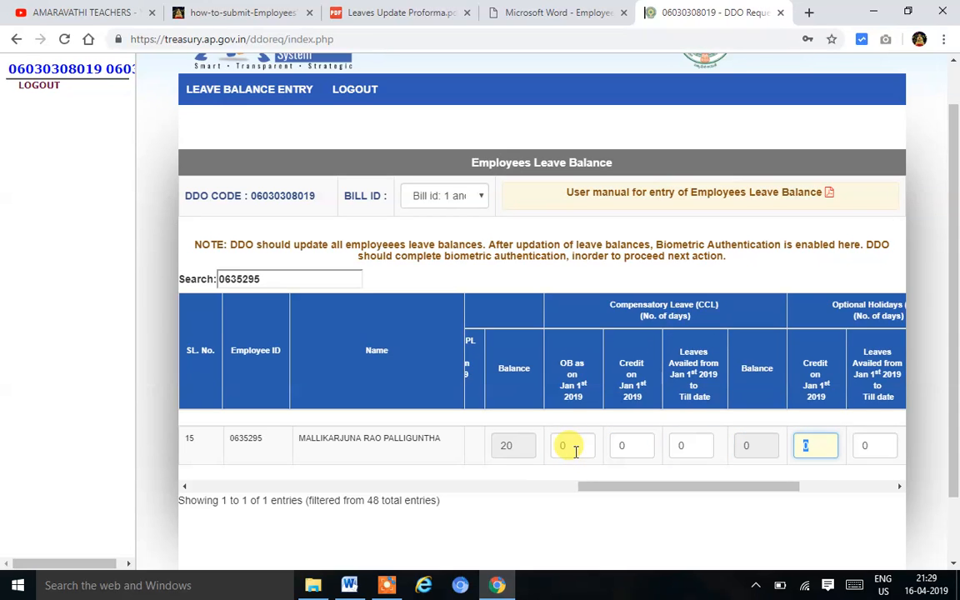
pyautogui.moveTo(617, 489); pyautogui.dragTo(694, 491)
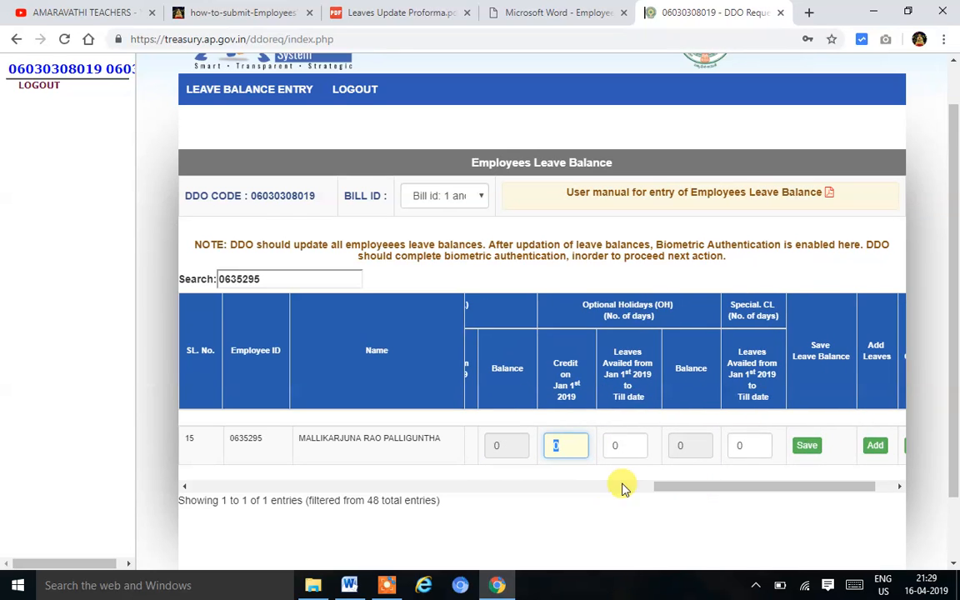
pyautogui.write('0')
pyautogui.press('BackSpace')
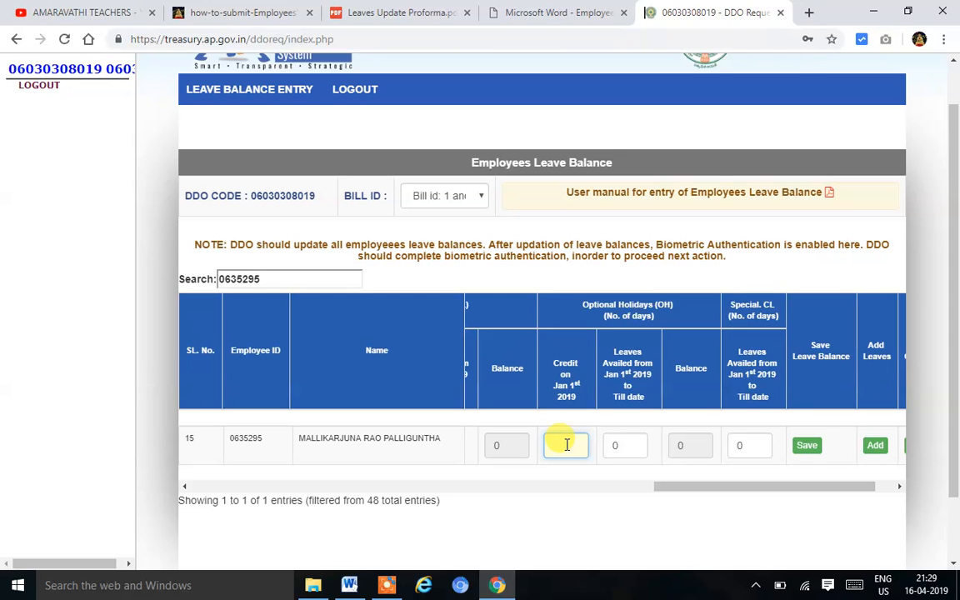
pyautogui.press('Tab')
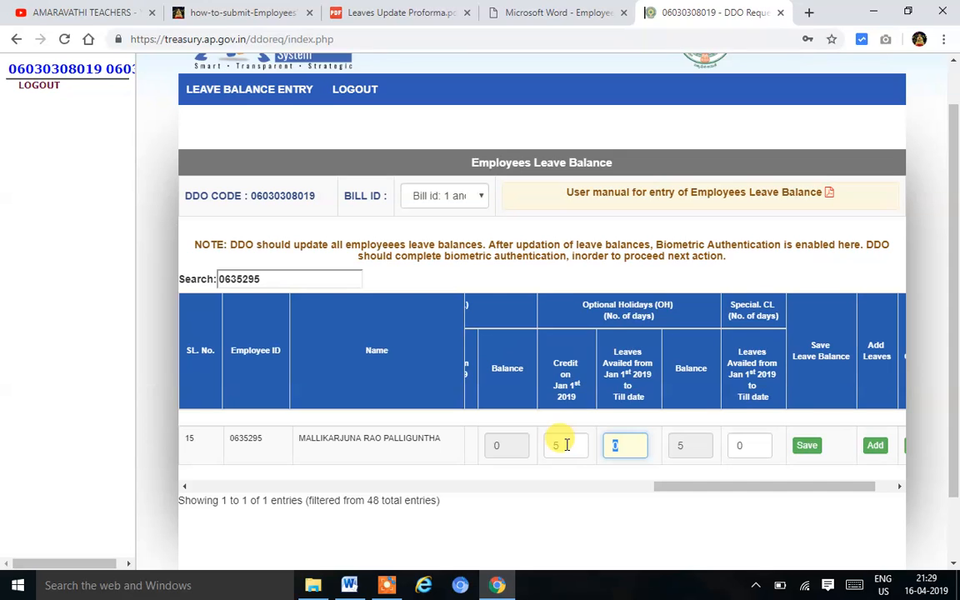
pyautogui.write('1')
pyautogui.press('Tab')
pyautogui.press('Tab')
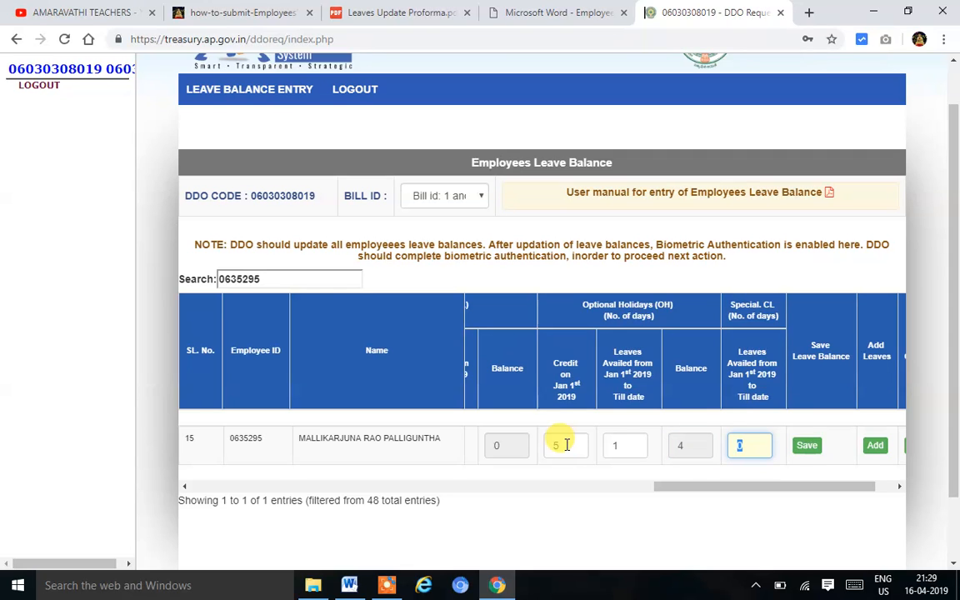
# Set the Special CL value to 0
pyautogui.press('Tab')
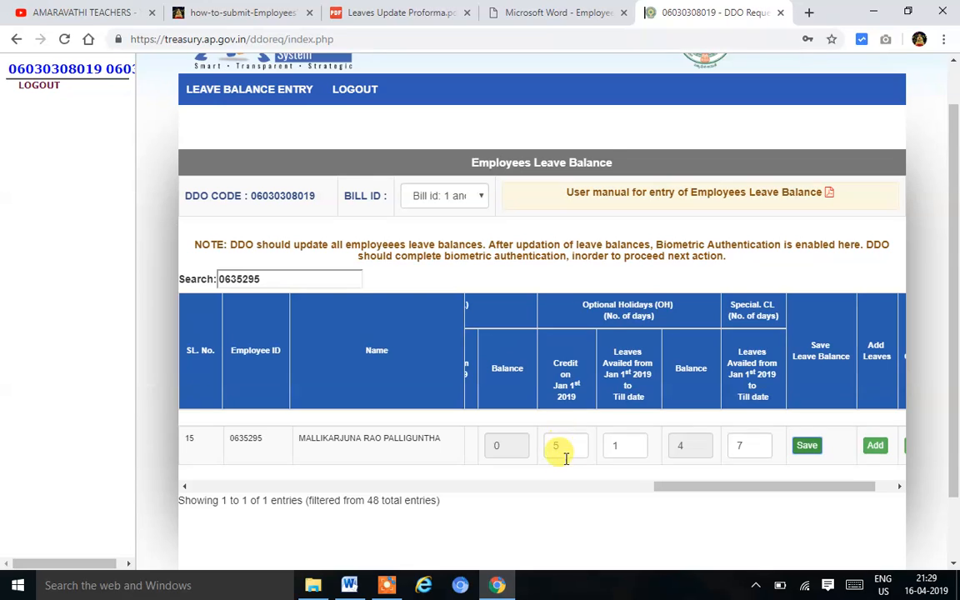
pyautogui.click(751, 448)
pyautogui.press('BackSpace')
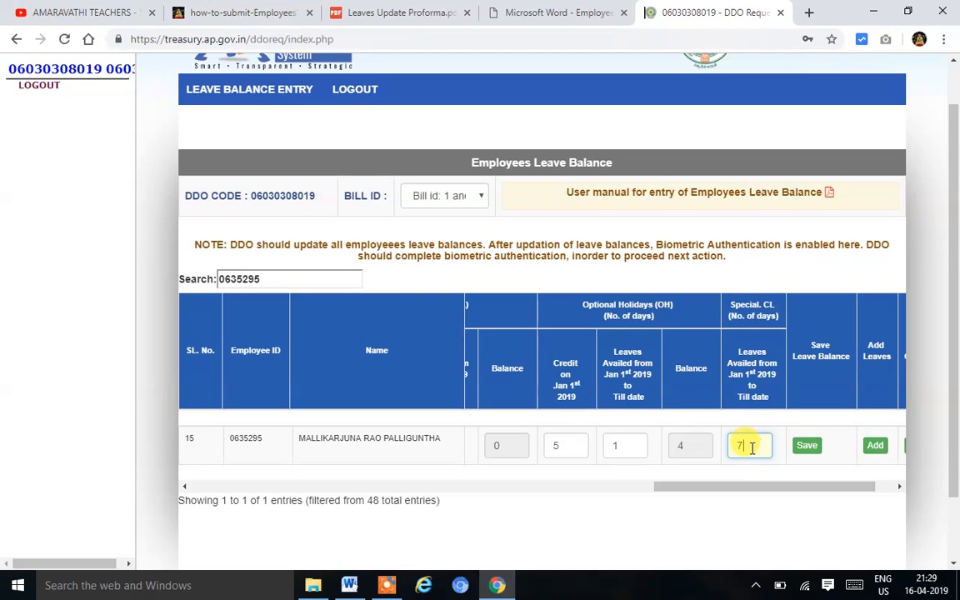
pyautogui.write('0')
pyautogui.press('Tab')
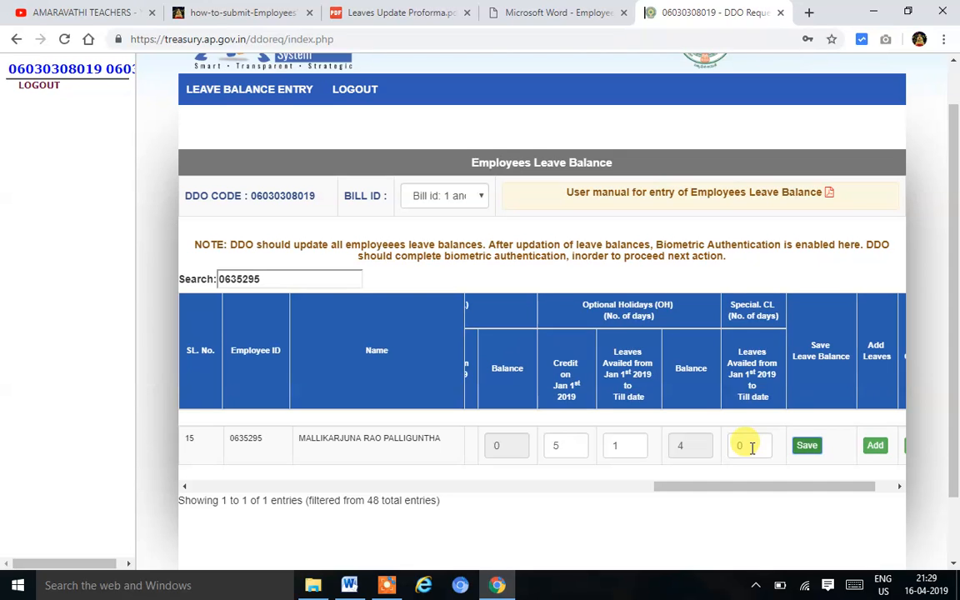
# Enter 0 in the employee's Special CL balance field
pyautogui.click(752, 447)
pyautogui.write('0')
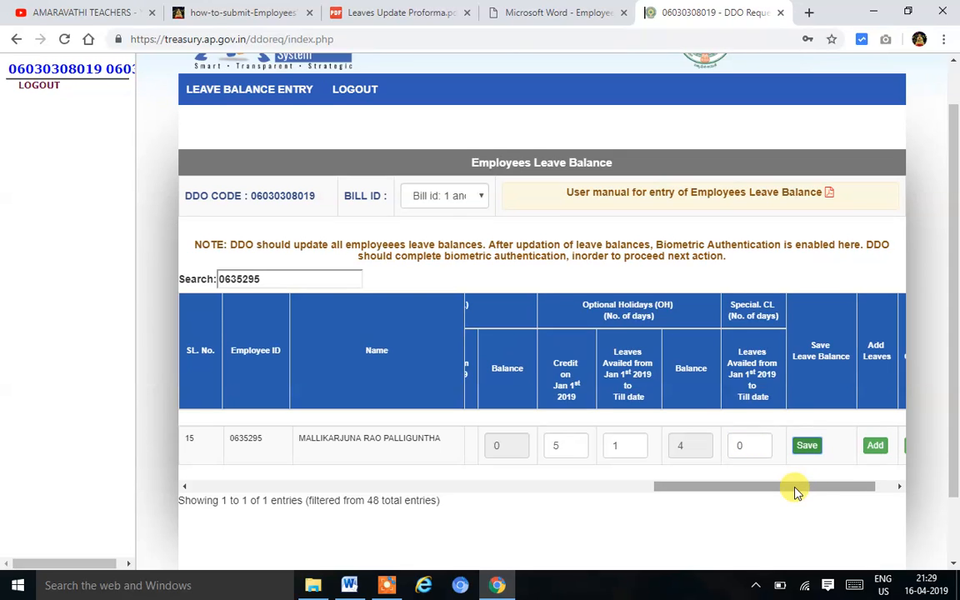
pyautogui.moveTo(795, 492); pyautogui.dragTo(842, 492)
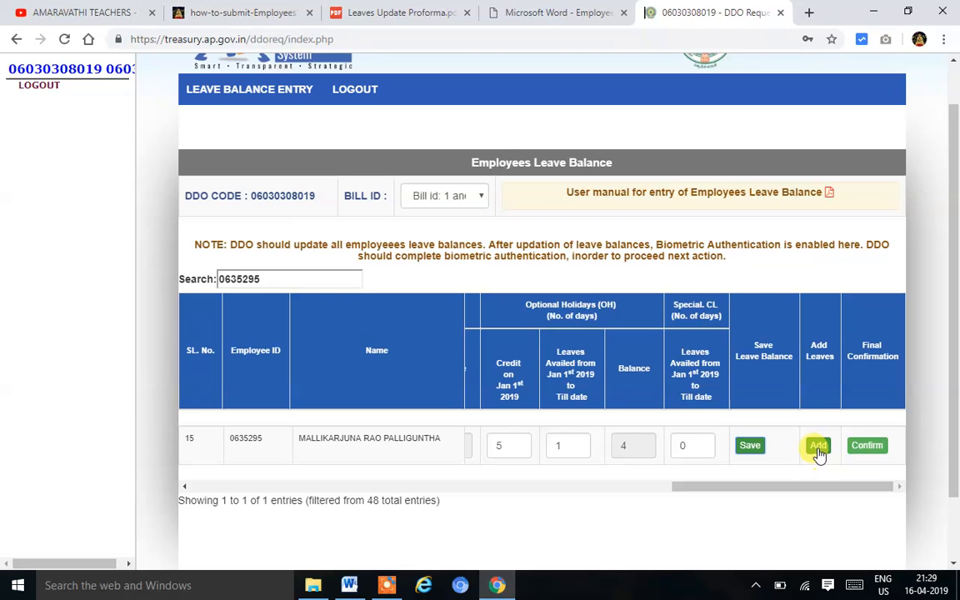
# Save the leave balances, dismiss the success alert, and open the Leave Details form
pyautogui.click(755, 449)
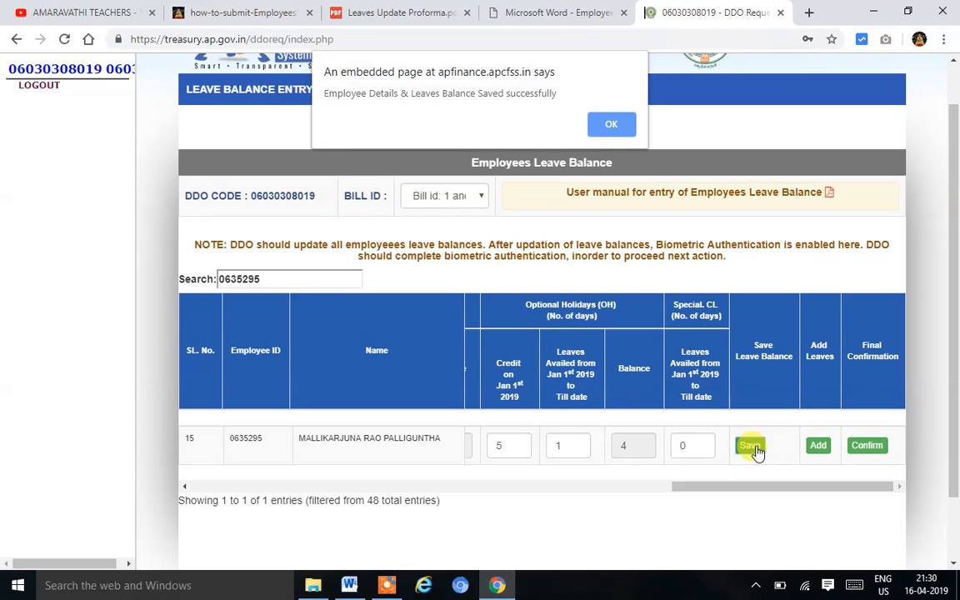
pyautogui.click(607, 127)
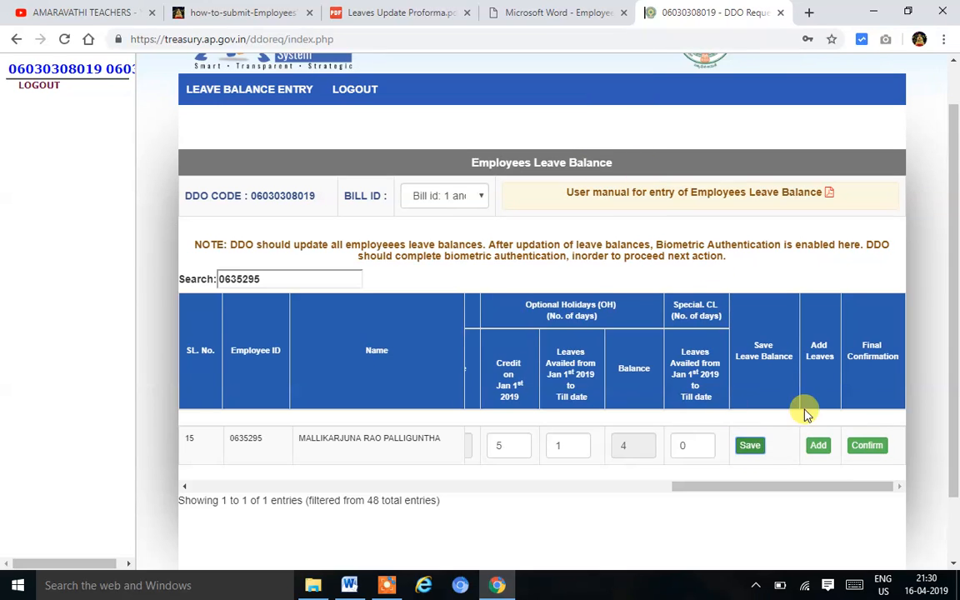
pyautogui.click(817, 447)
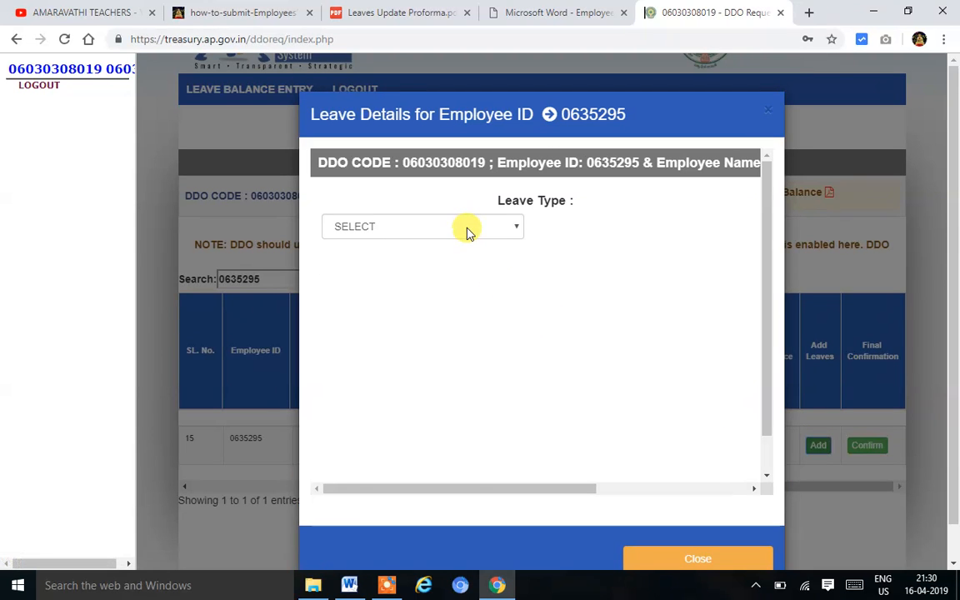
# Choose CL as the leave type in the Leave Details form
pyautogui.click(468, 233)
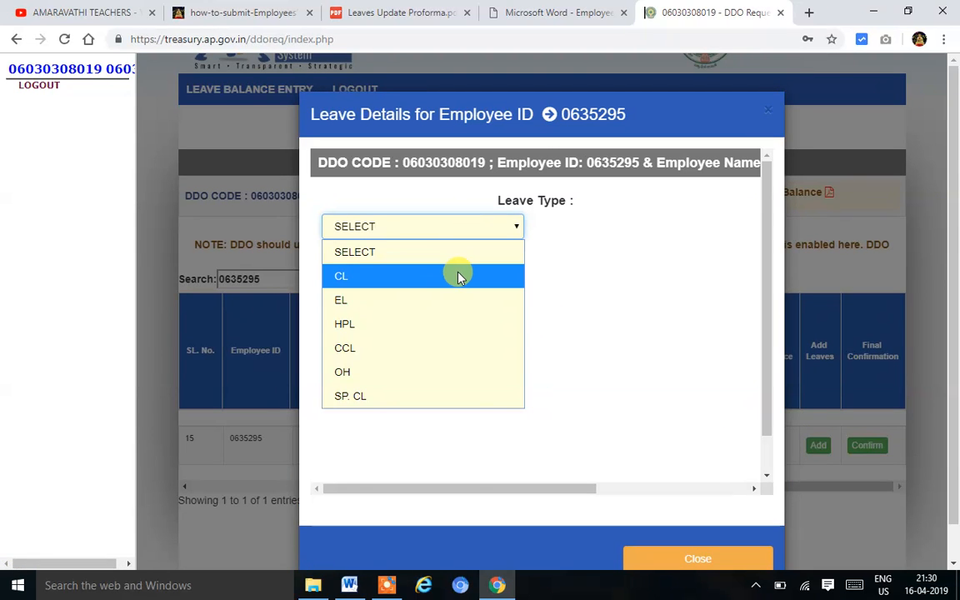
pyautogui.click(460, 276)
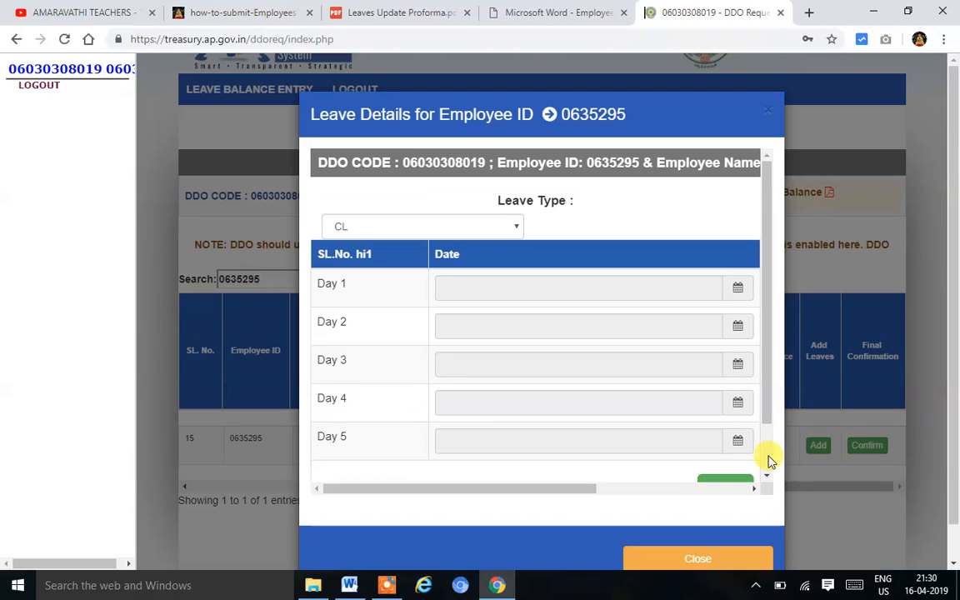
pyautogui.scroll(-1, 767, 454)
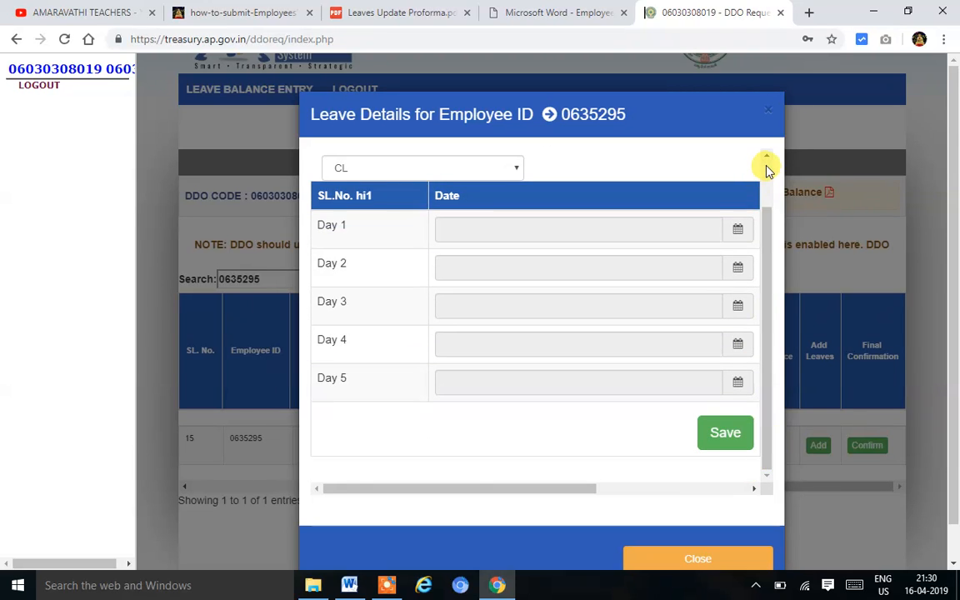
pyautogui.click(767, 167)
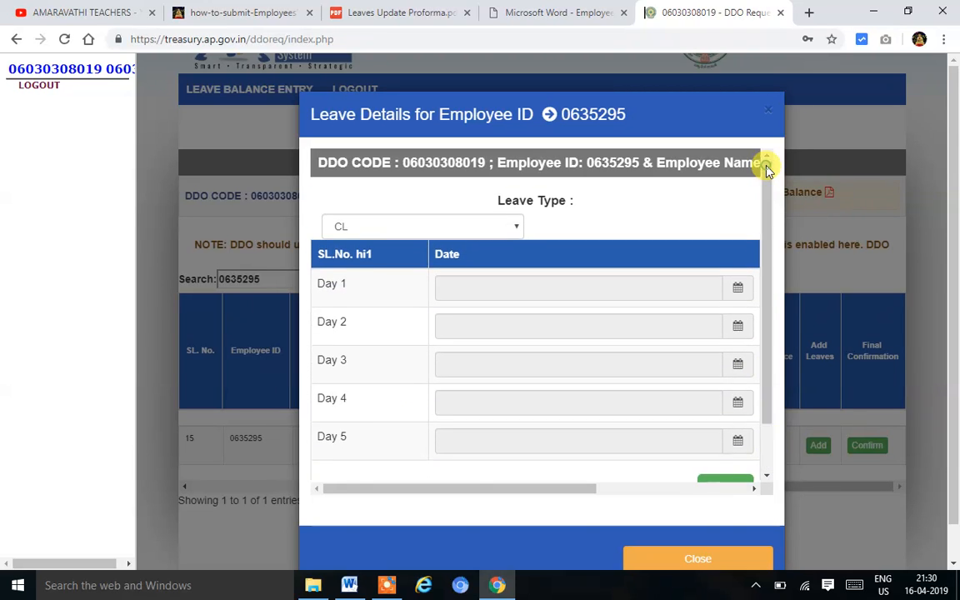
# Set Day 1 to 07/01/2019 and Day 2 to 25/04/2019
pyautogui.click(737, 290)
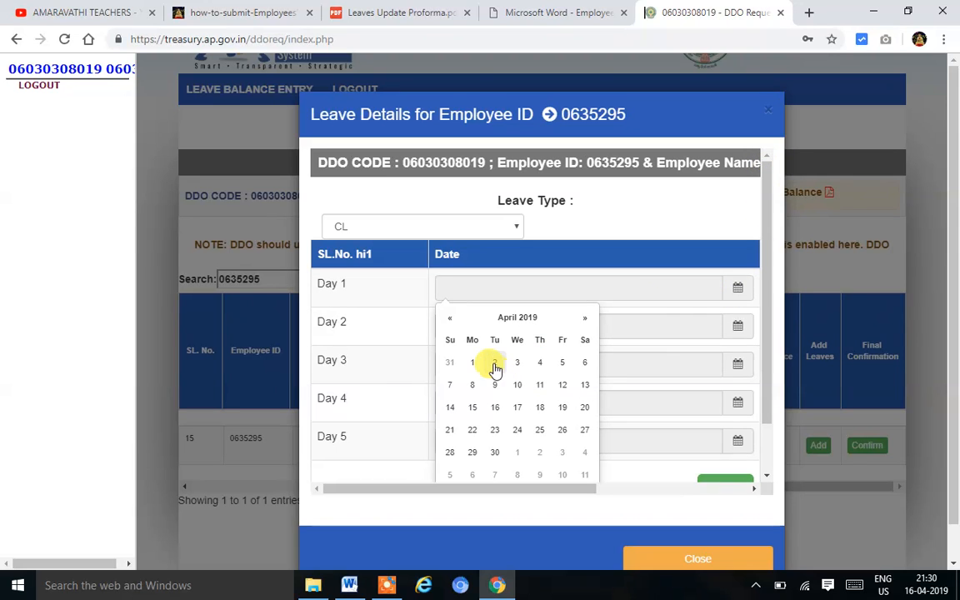
pyautogui.click(449, 319)
pyautogui.click(450, 320)
pyautogui.click(450, 320)
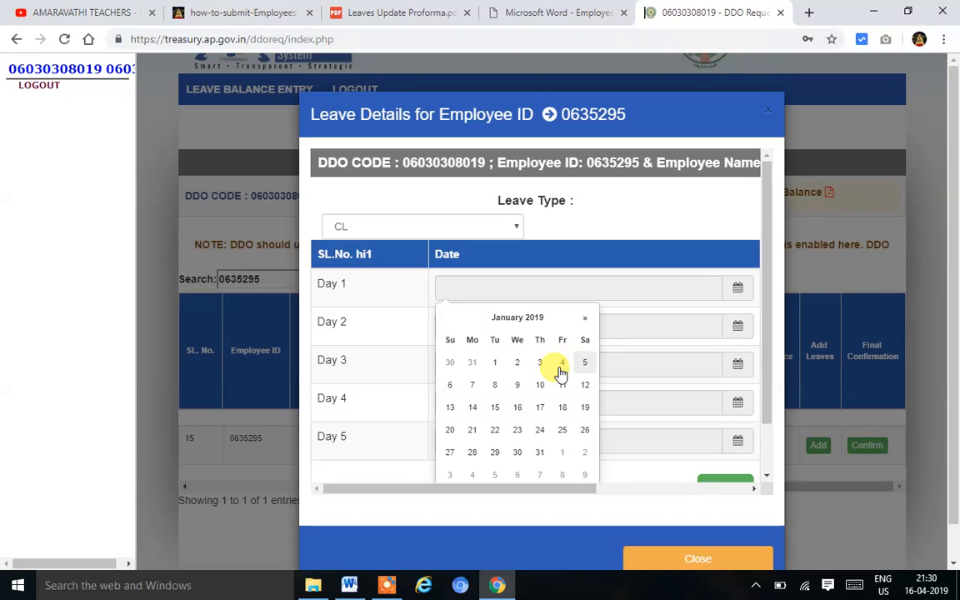
pyautogui.click(472, 388)
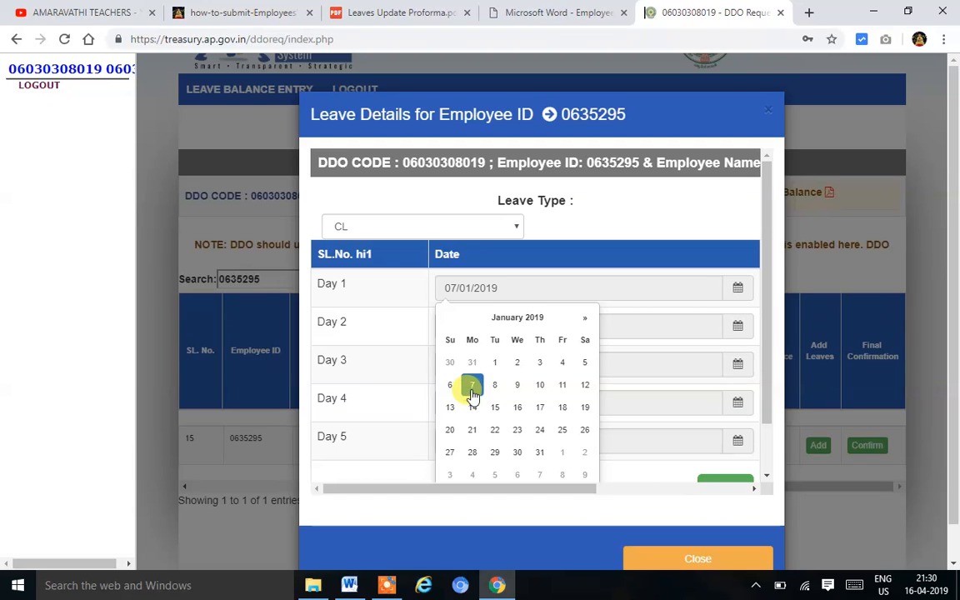
pyautogui.click(743, 336)
pyautogui.click(741, 330)
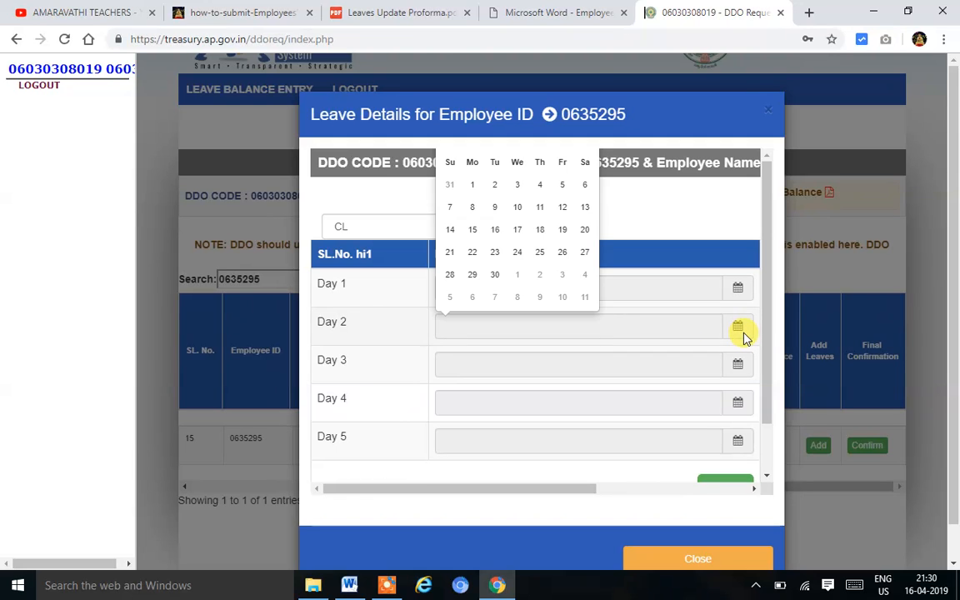
pyautogui.click(541, 260)
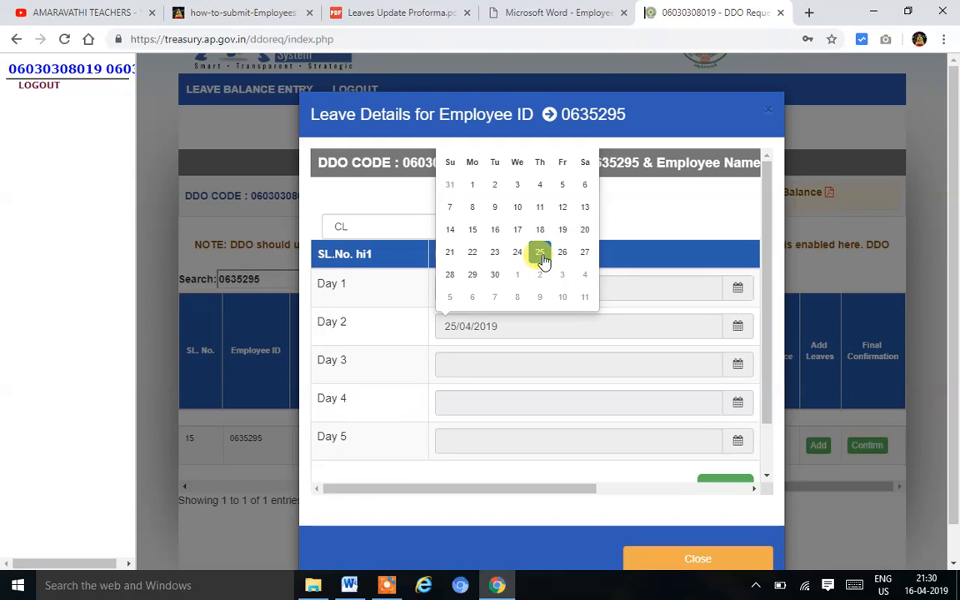
# Set Day 3 to 12/03/2019, Day 4 to 19/03/2019 and Day 5 to 08/04/2019
pyautogui.click(651, 362)
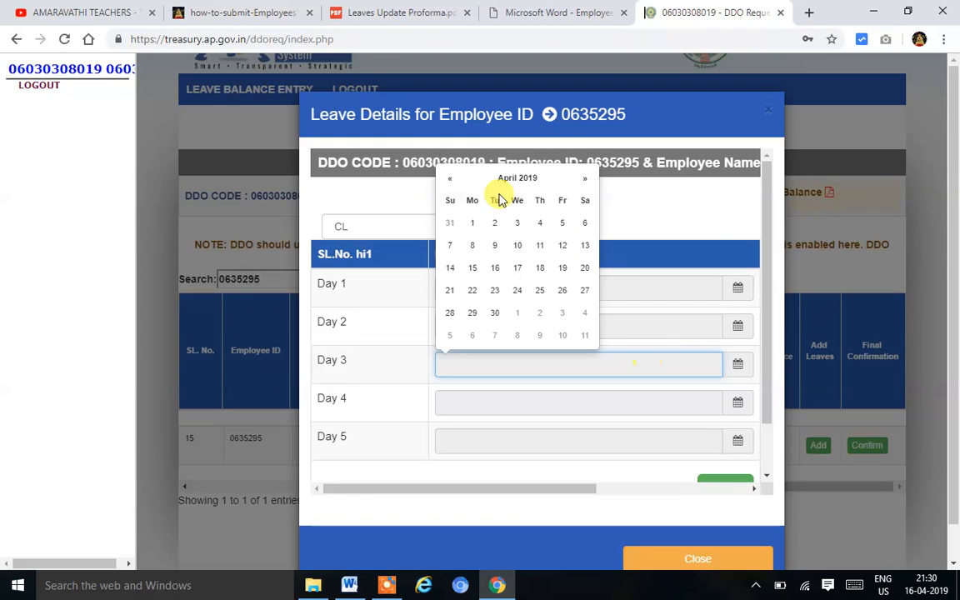
pyautogui.click(450, 179)
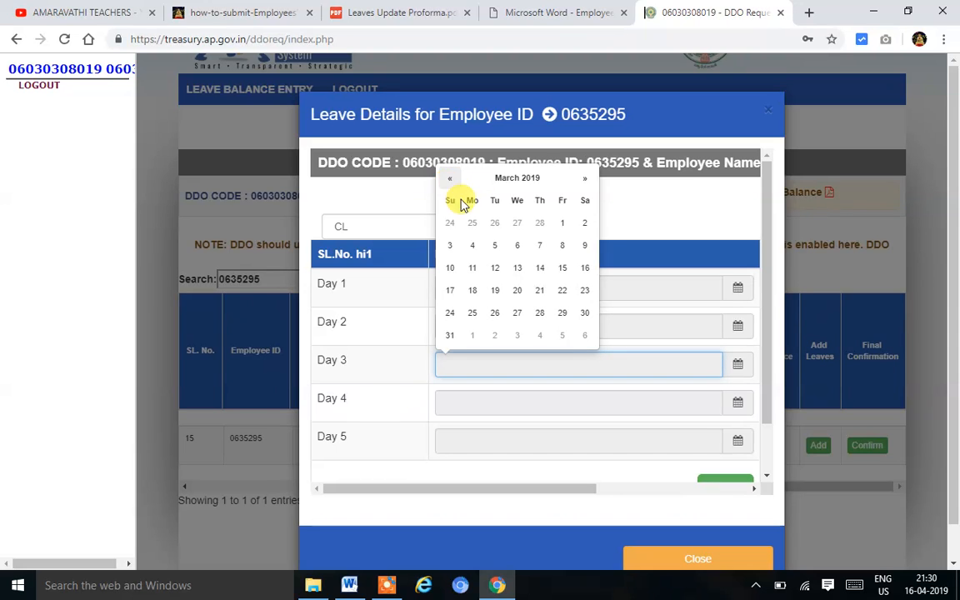
pyautogui.click(495, 268)
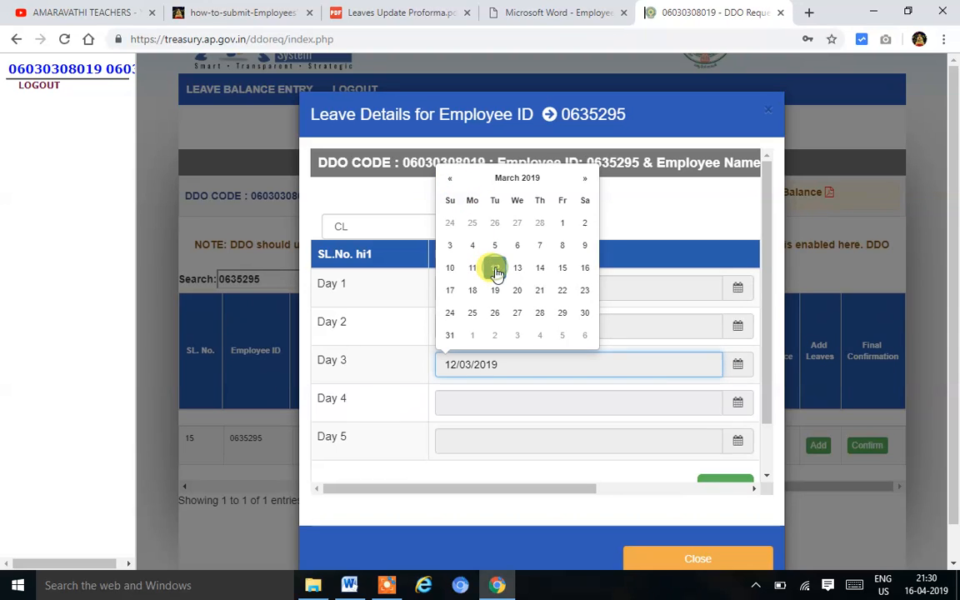
pyautogui.click(738, 407)
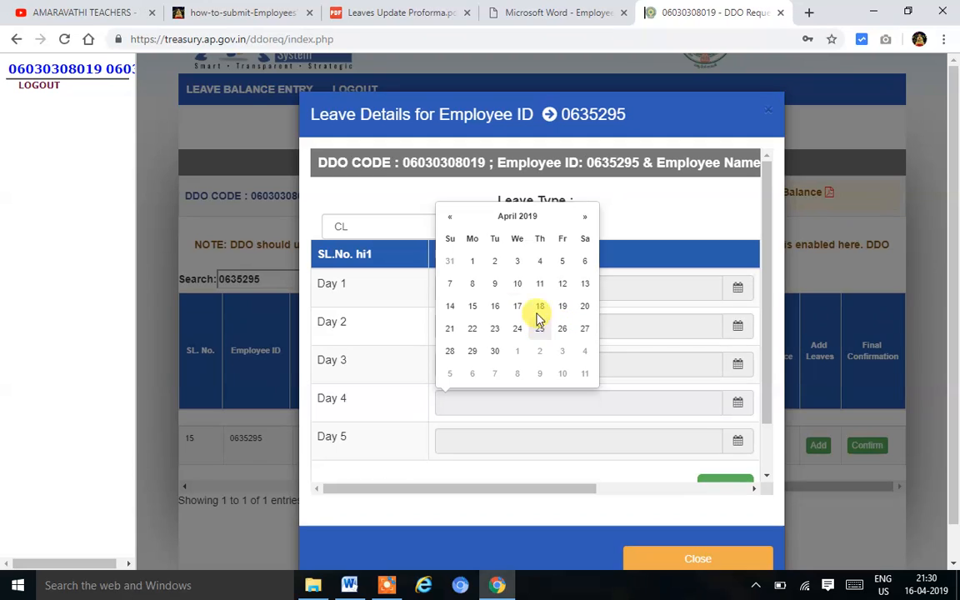
pyautogui.click(451, 218)
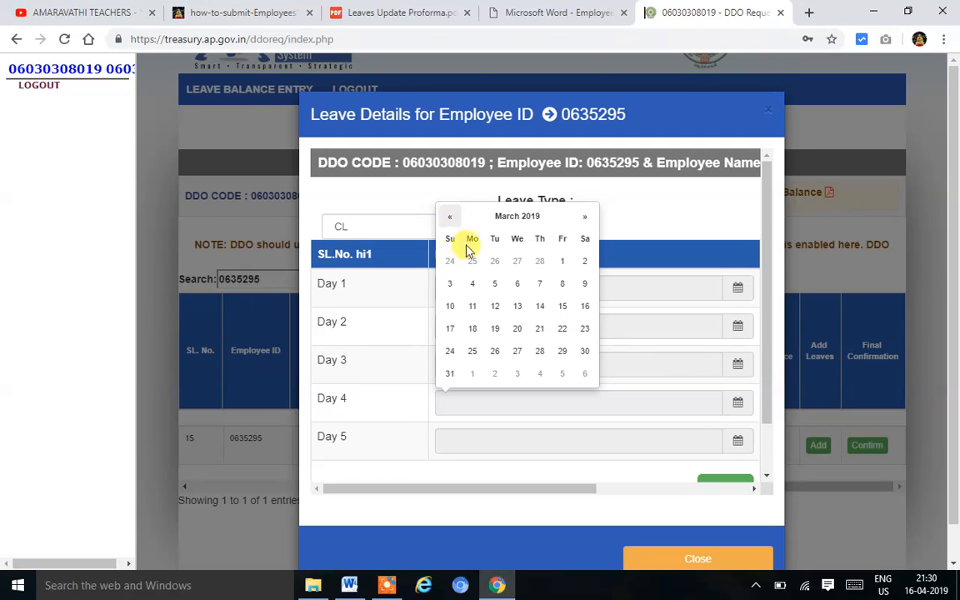
pyautogui.click(496, 330)
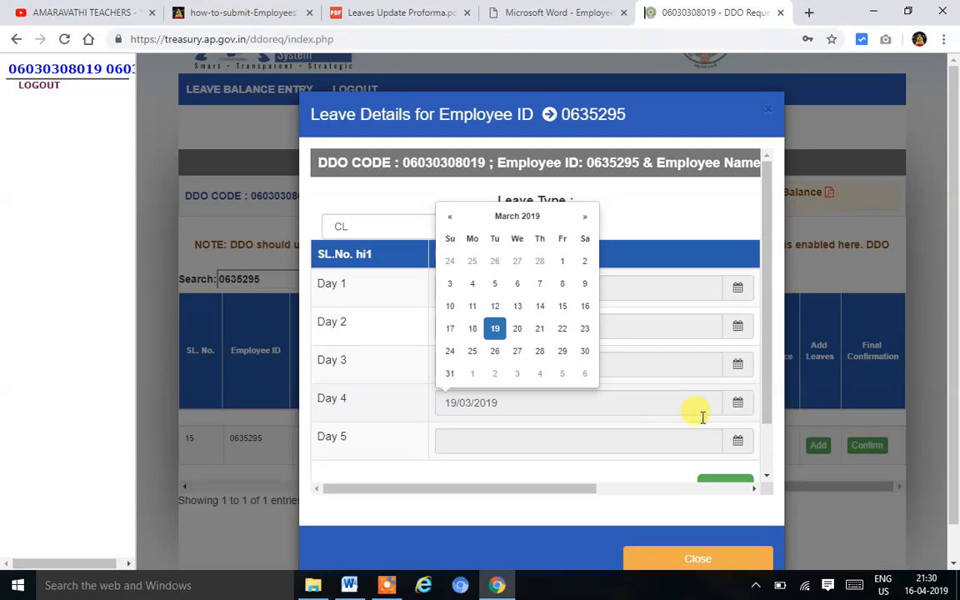
pyautogui.click(737, 443)
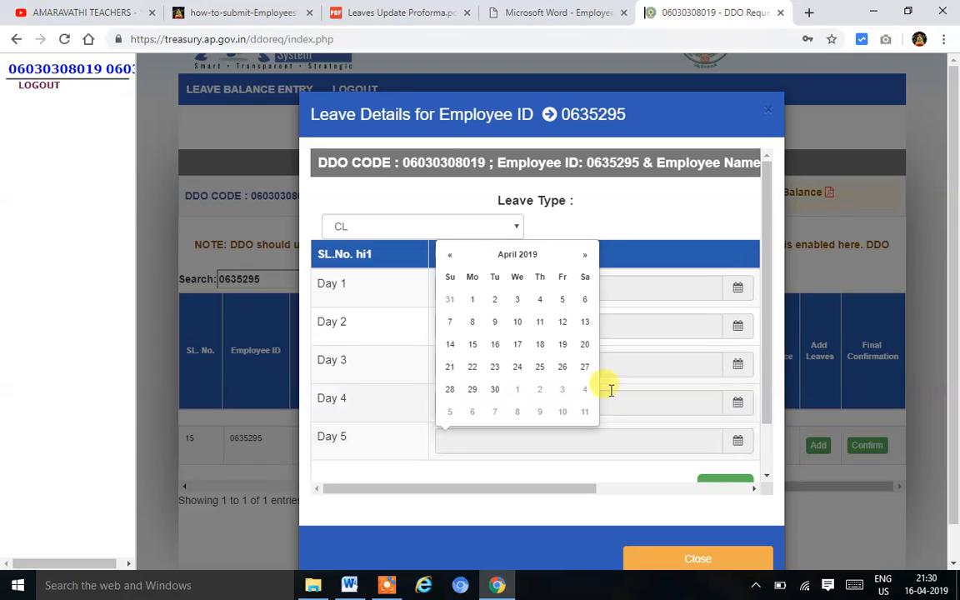
pyautogui.click(496, 323)
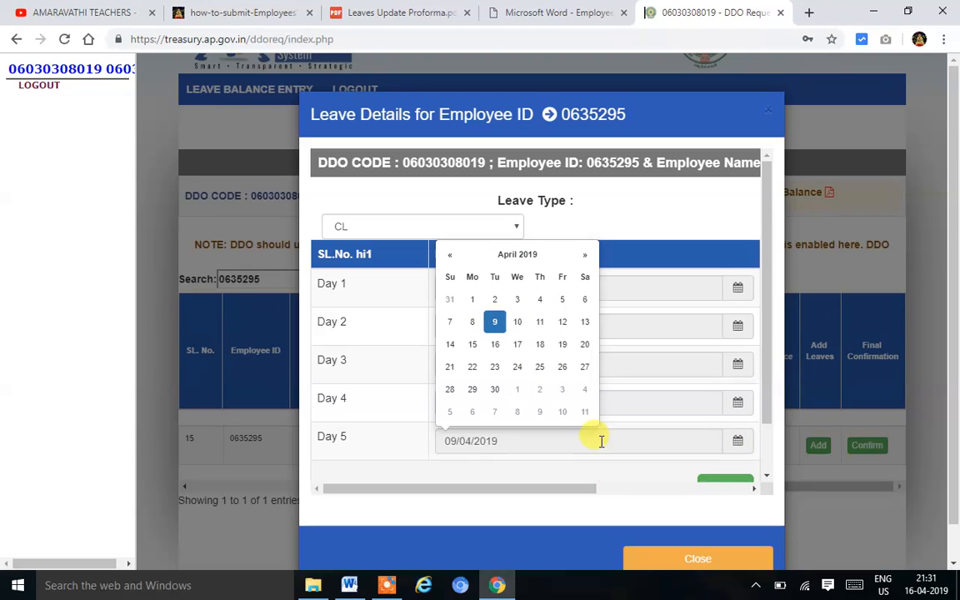
pyautogui.click(479, 324)
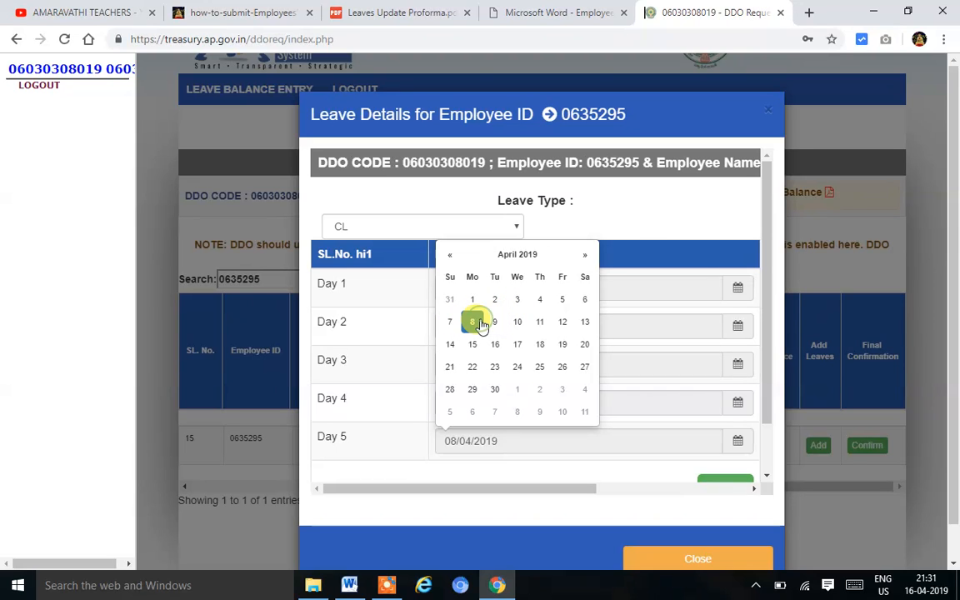
pyautogui.click(634, 492)
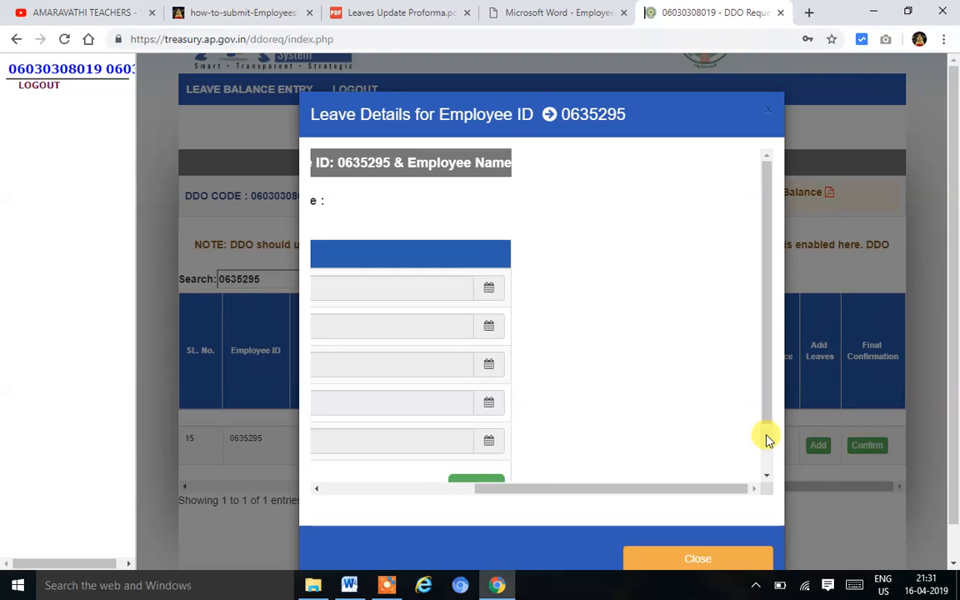
# Save the five CL leave dates, close Leave Details, and scroll the balance table back left
pyautogui.moveTo(767, 412); pyautogui.dragTo(732, 449)
pyautogui.click(474, 448)
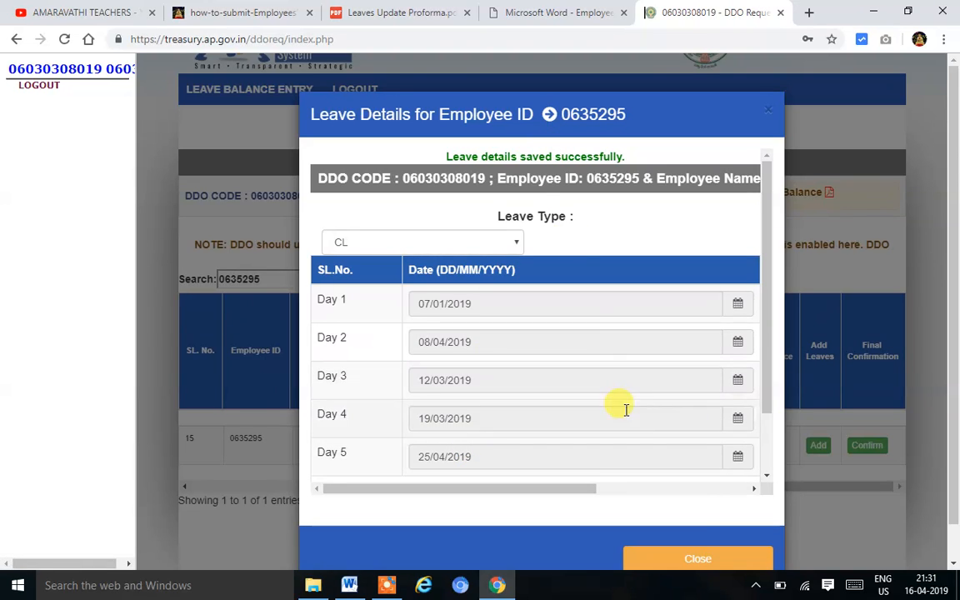
pyautogui.click(698, 558)
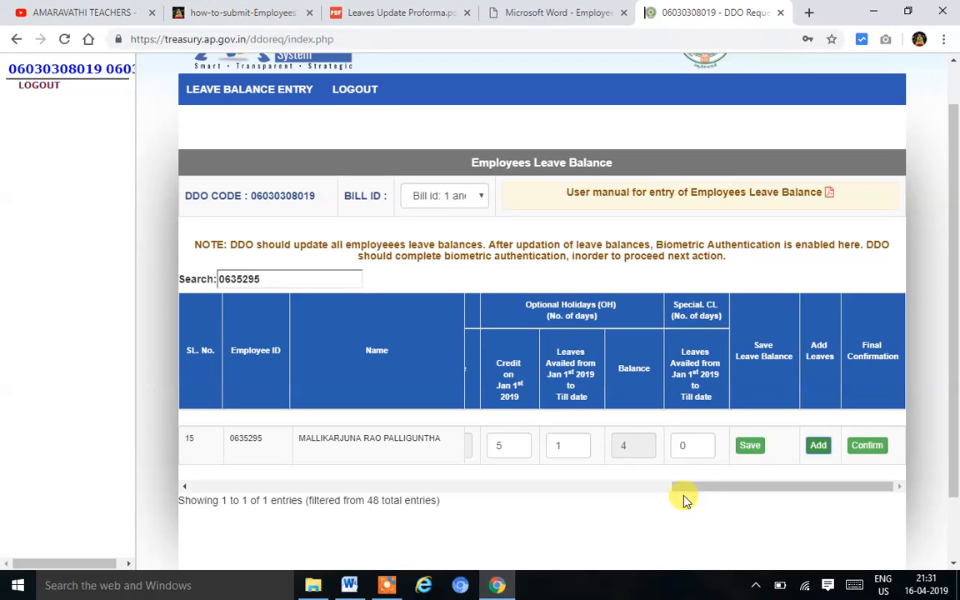
pyautogui.moveTo(696, 490); pyautogui.dragTo(187, 484)
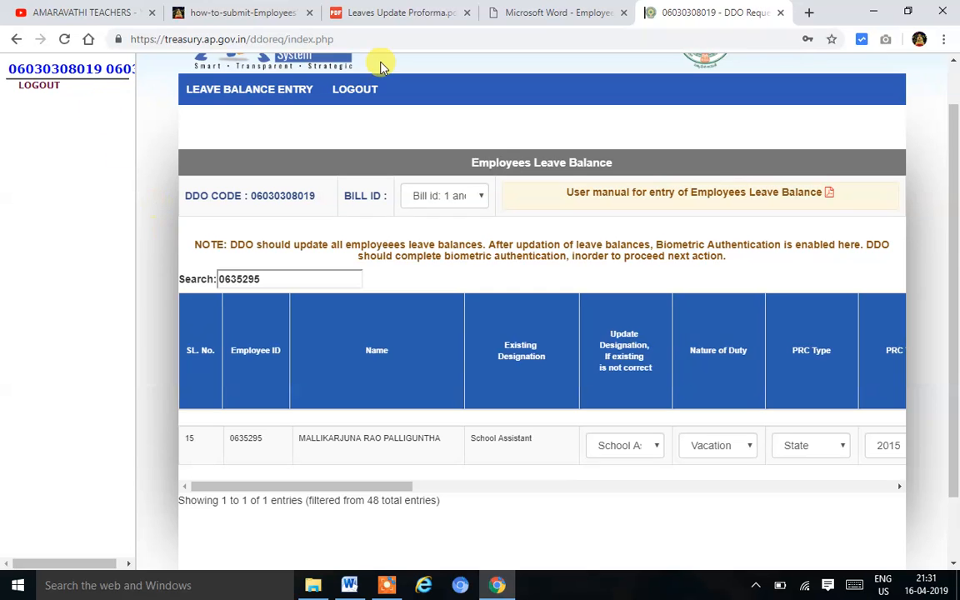
# Bring up the Leaves Update Proforma.pdf tab showing the blank Leave Account Statement
pyautogui.click(392, 13)
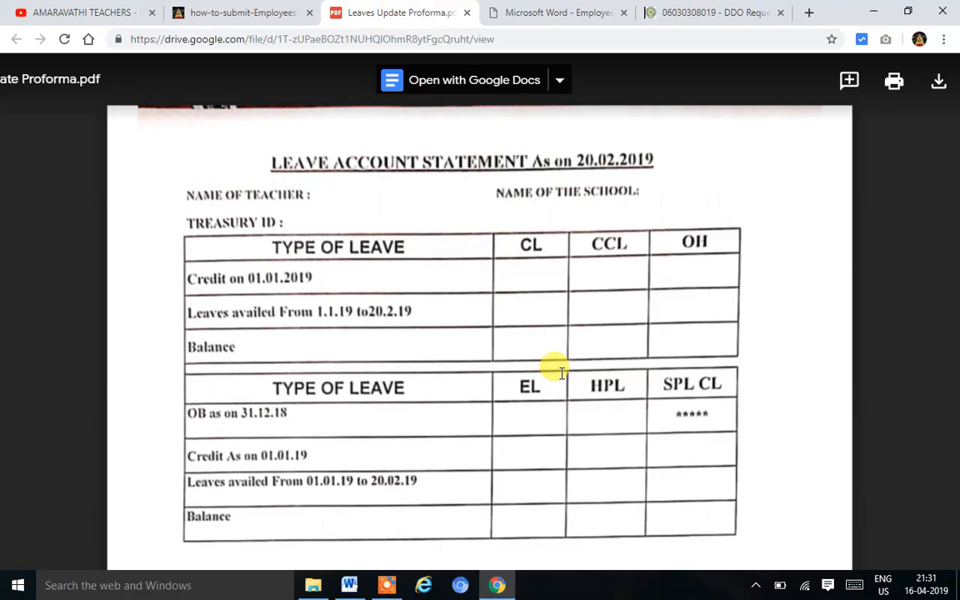
pyautogui.click(390, 585)
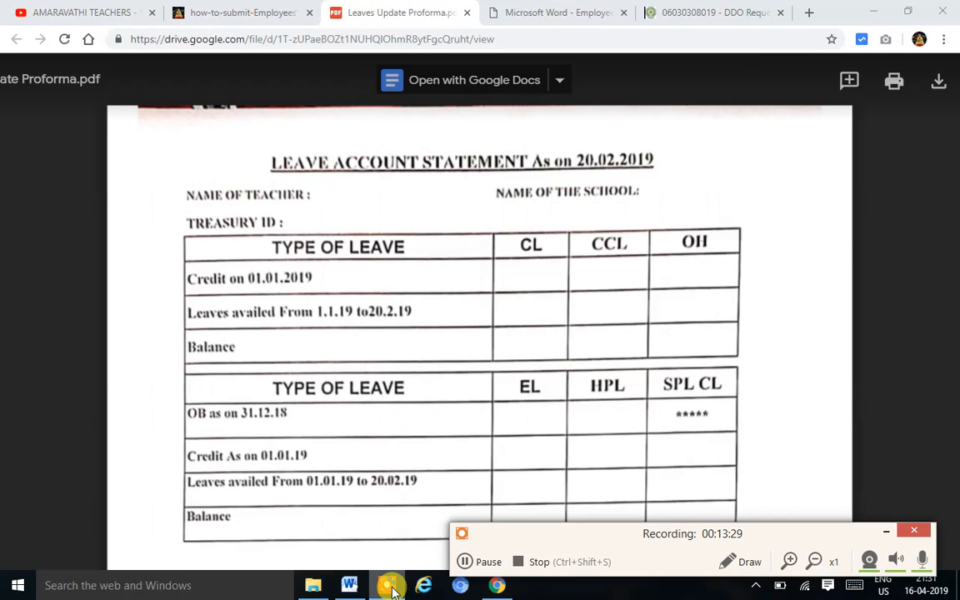